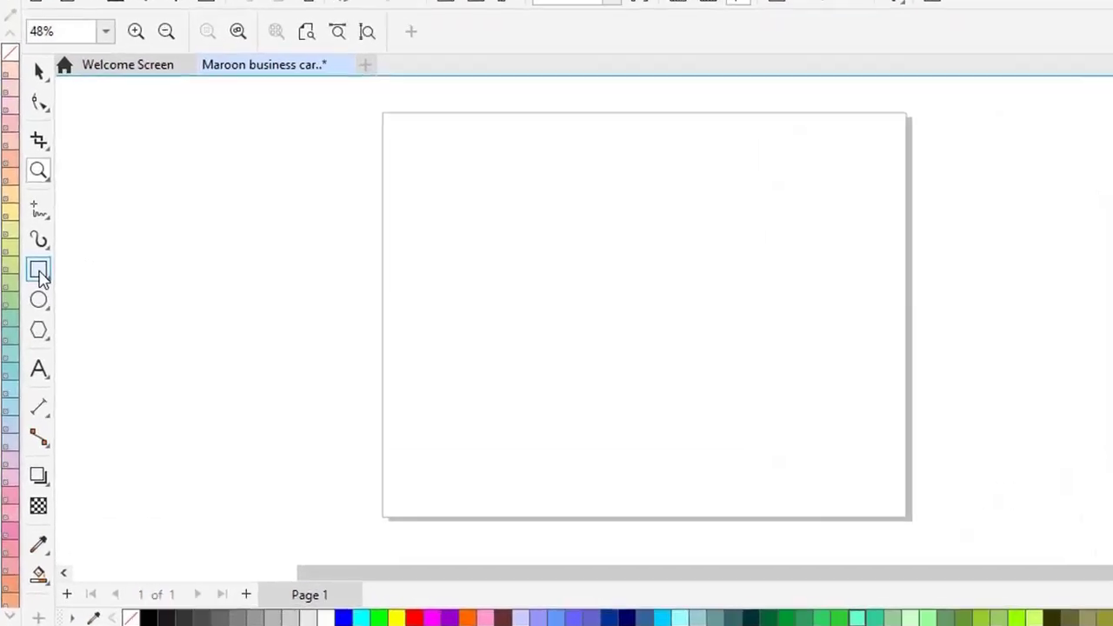
- Draw a rectangle sized 3.5 inches wide by 2 inches tall, then zoom in on it
click(39, 272)
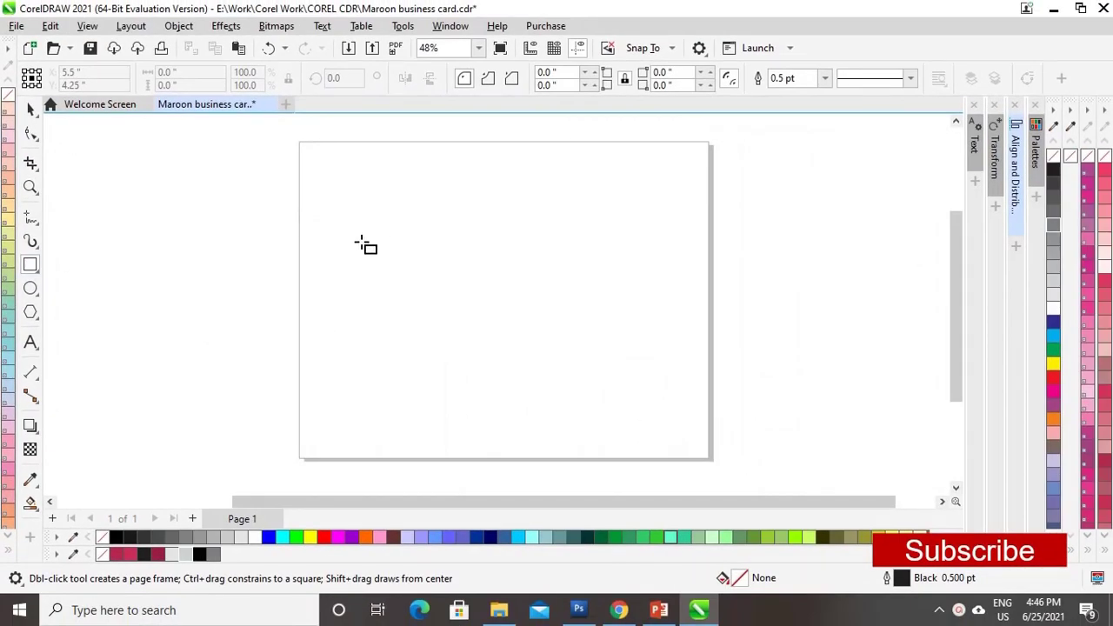
drag(360, 241, 632, 350)
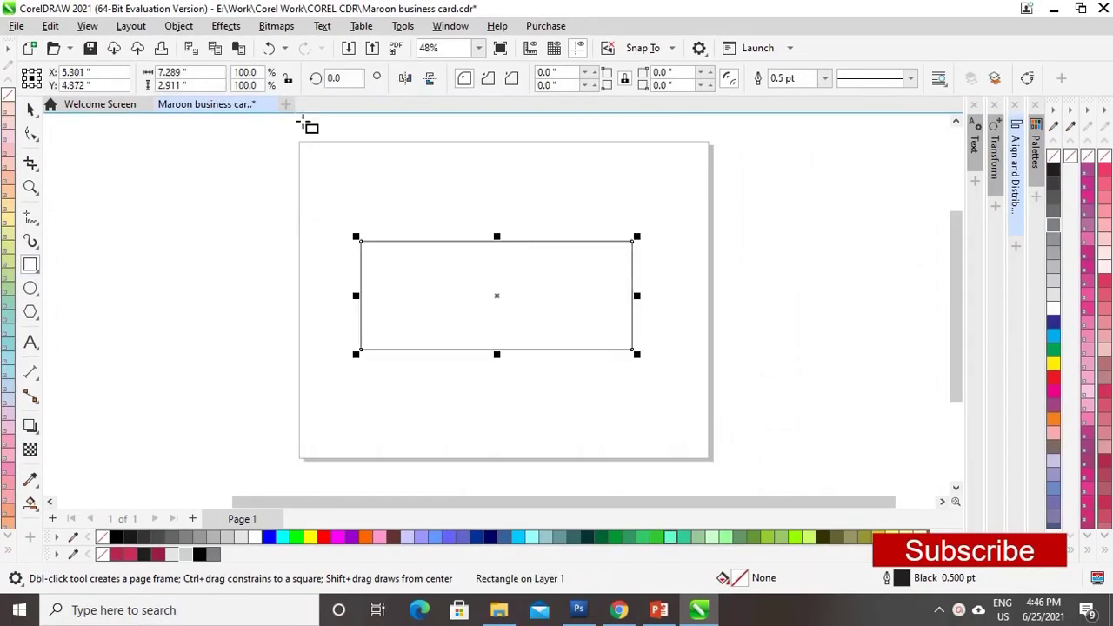
click(204, 73)
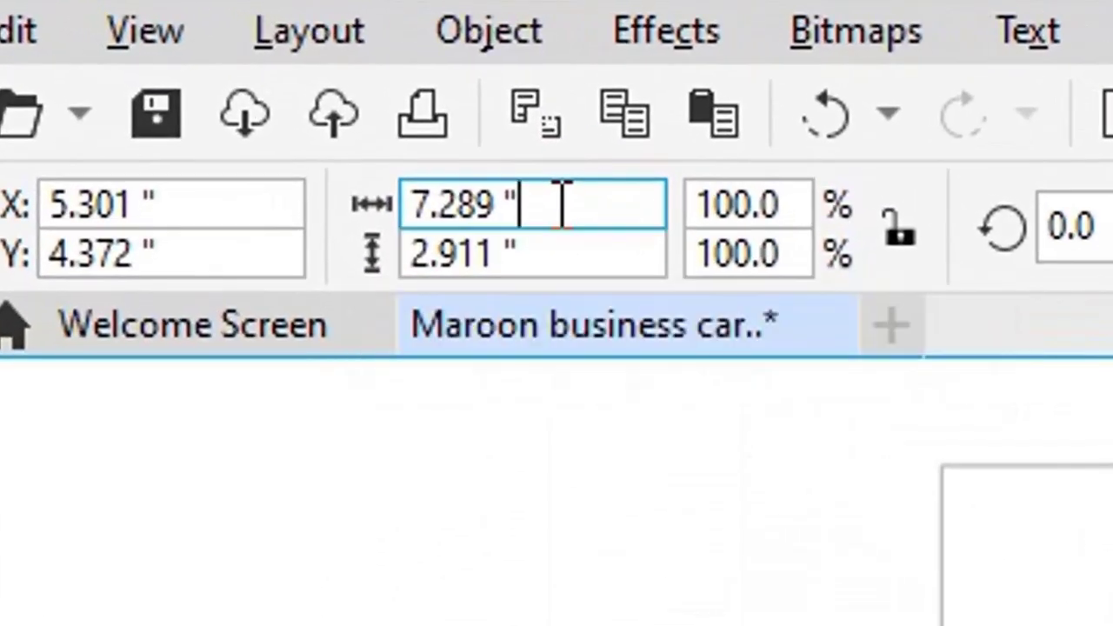
drag(199, 73, 148, 73)
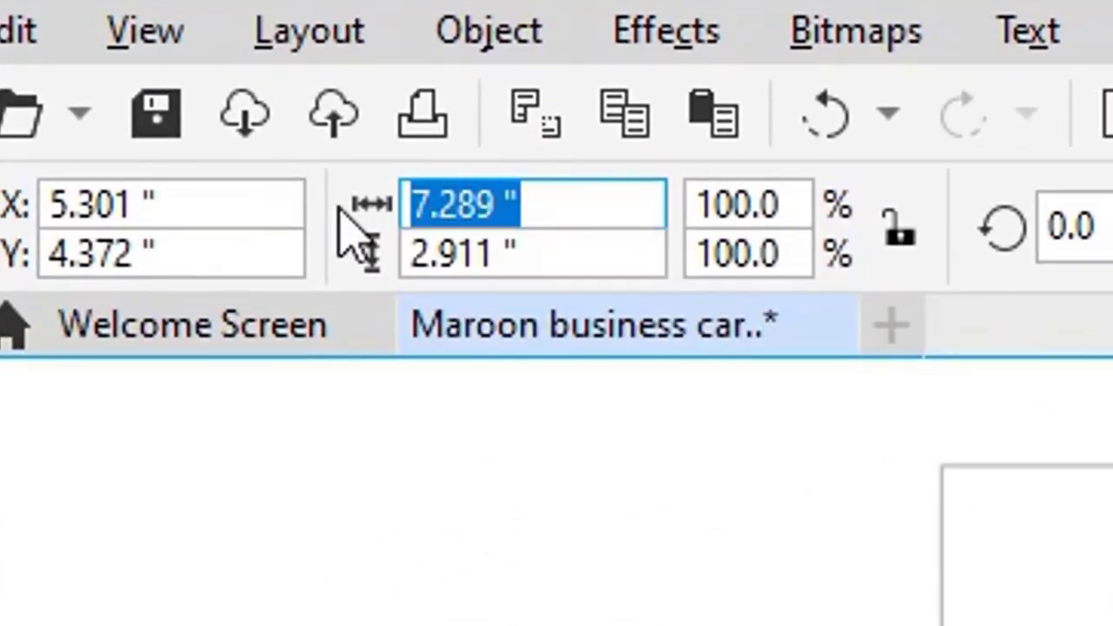
text(3.5)
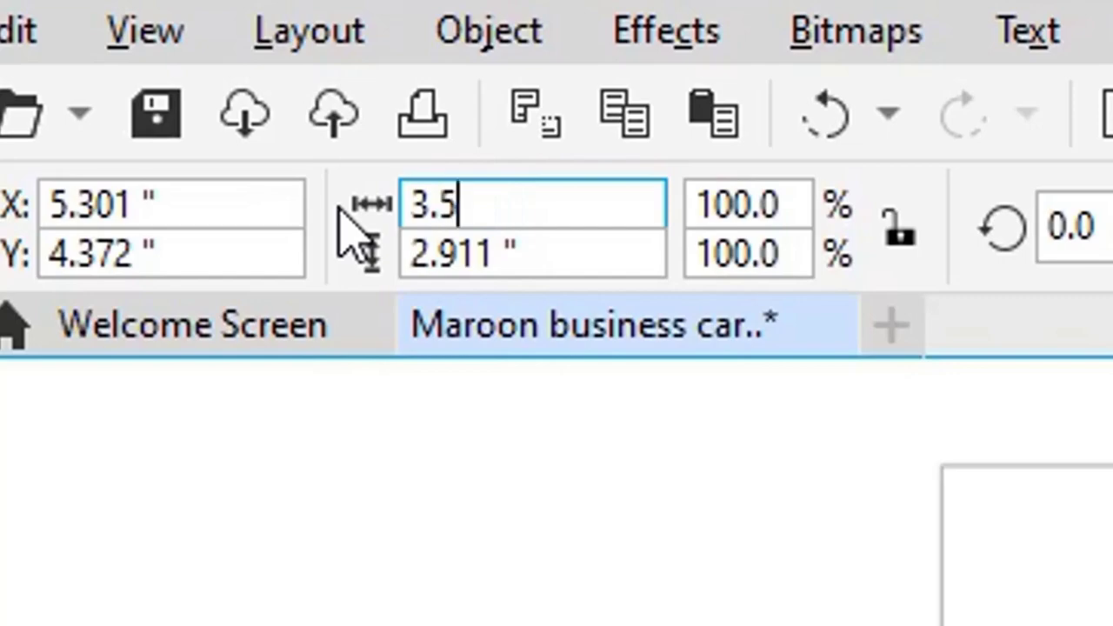
click(539, 251)
drag(539, 252, 383, 260)
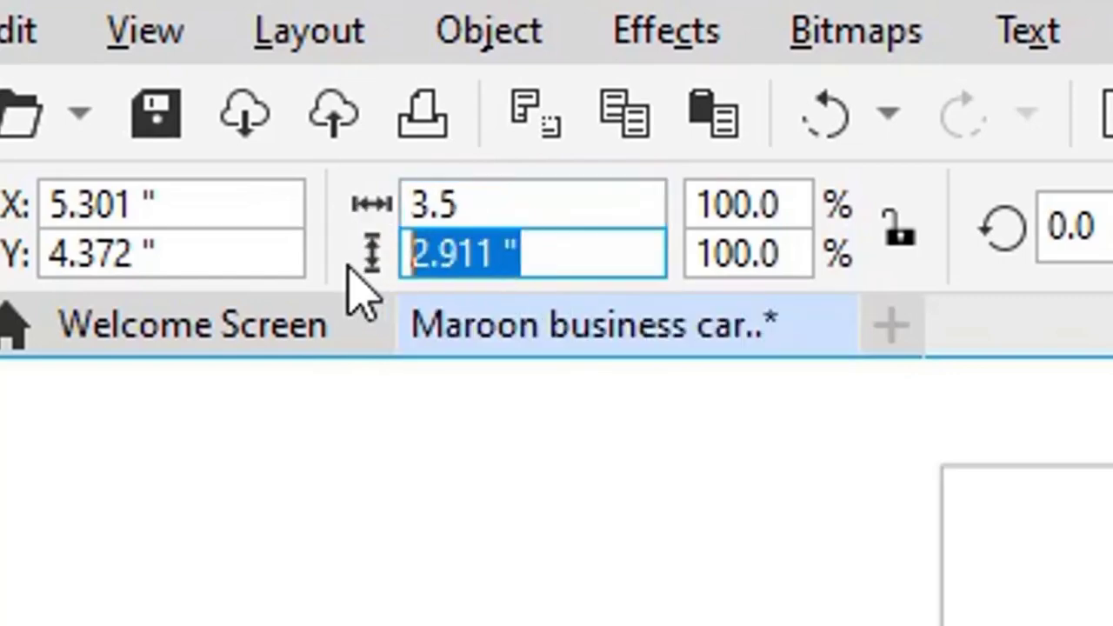
text(2)
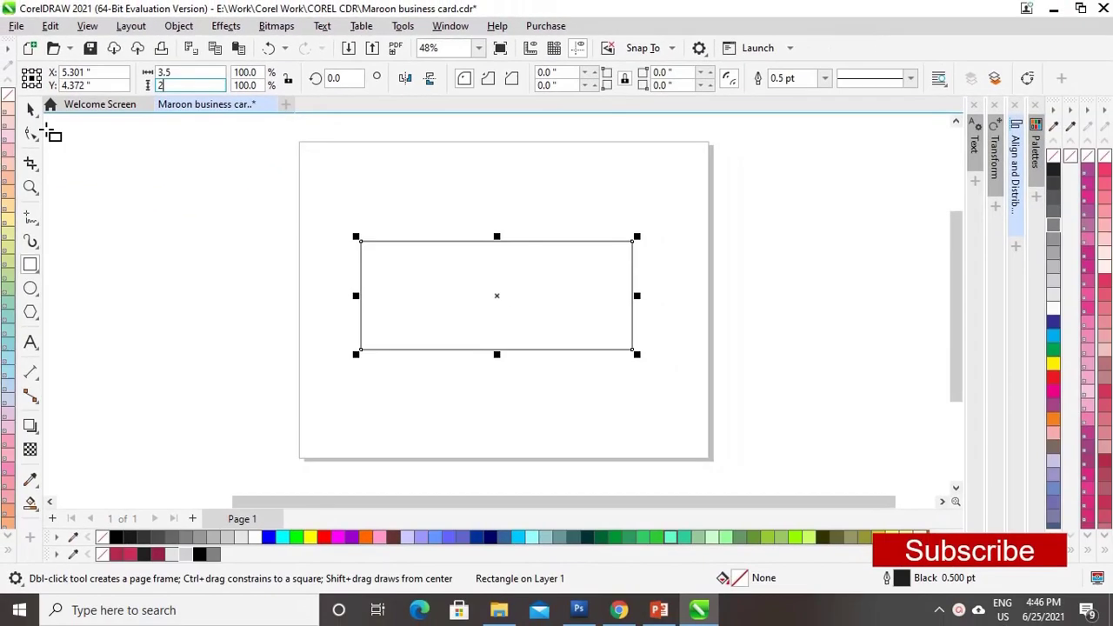
key(Return)
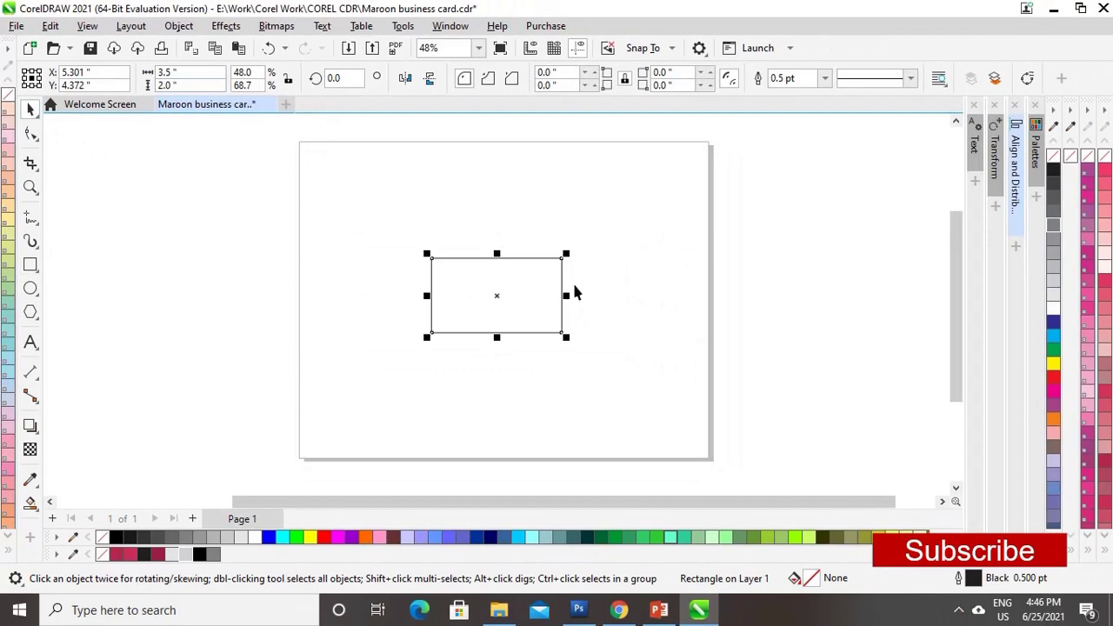
key(z)
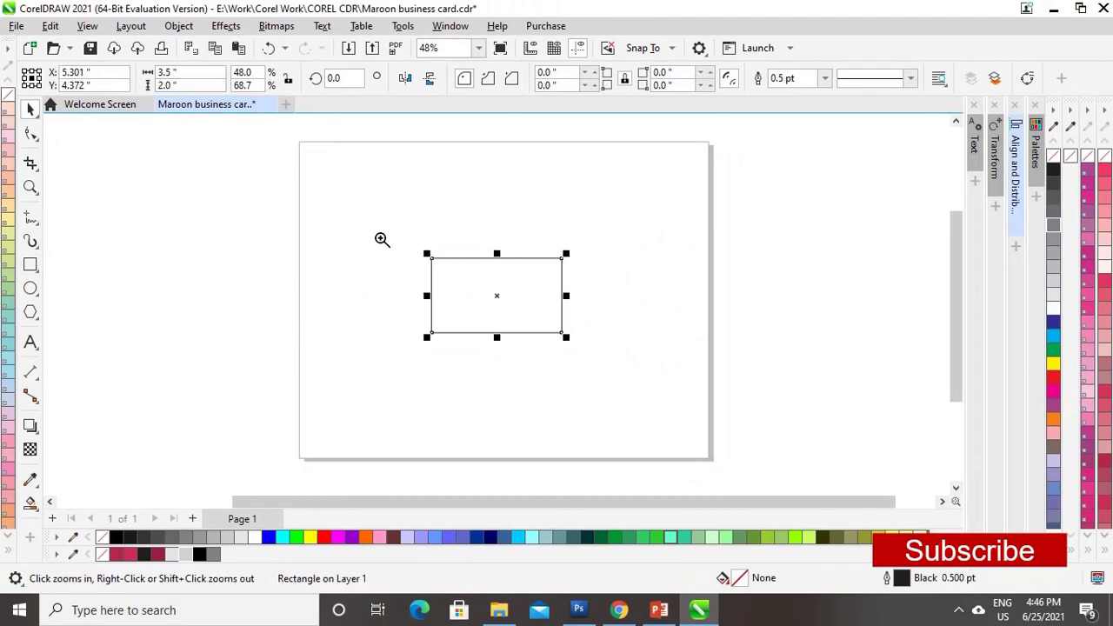
drag(380, 237, 600, 356)
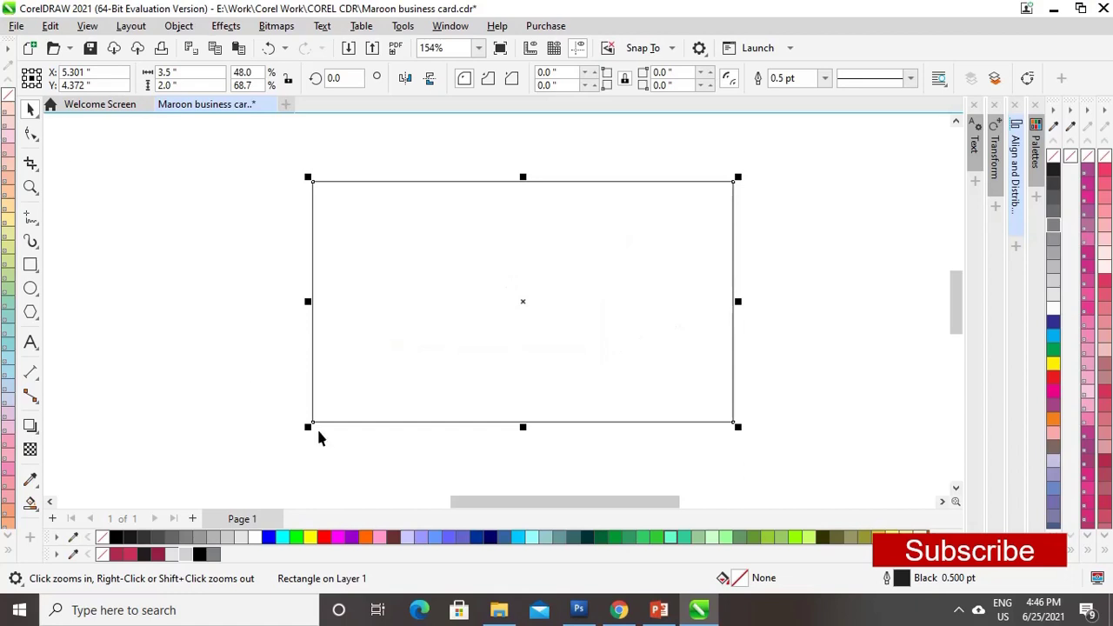
- Fill the rectangle with maroon TRUMATCH 1-A7, remove its outline, and paste a duplicate in place
click(158, 555)
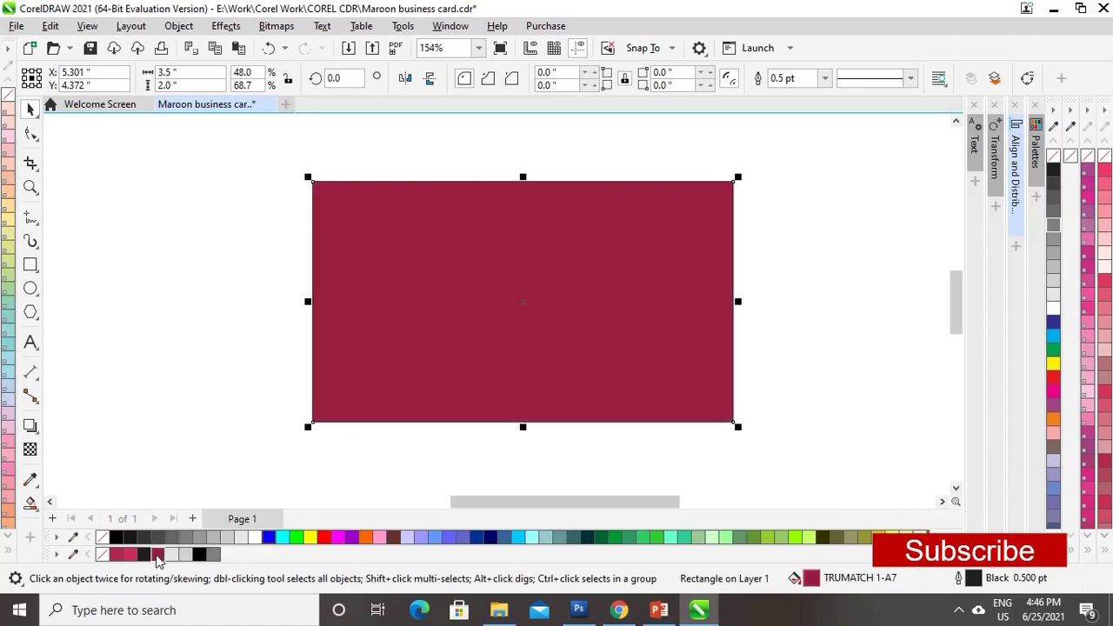
key(ctrl+c)
right_click(102, 557)
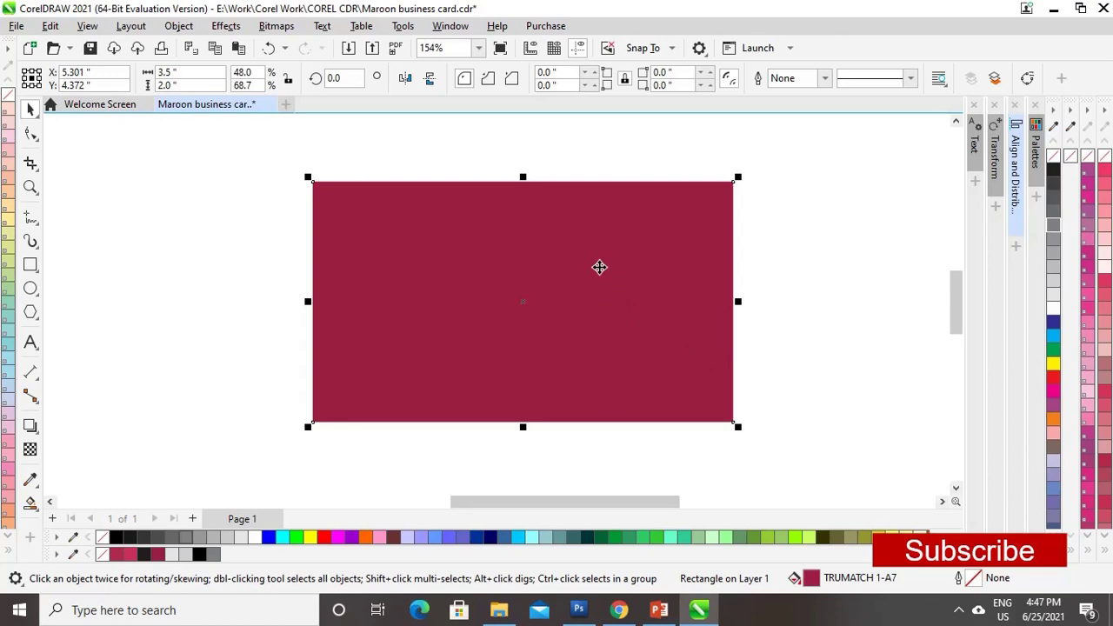
key(ctrl+v)
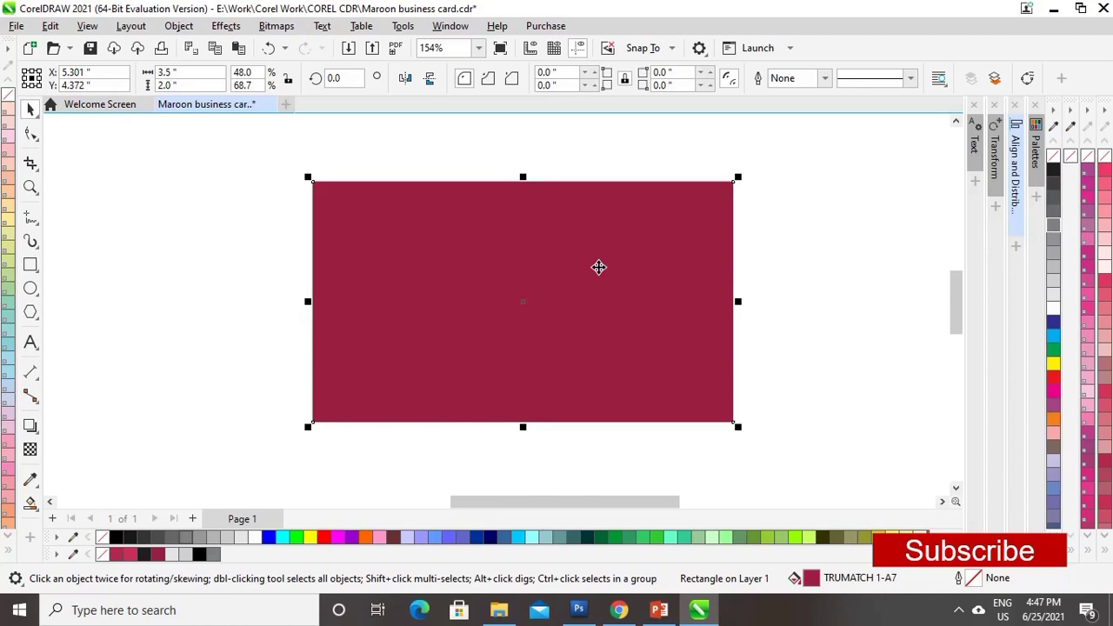
- Fill the duplicate with 10% Black, shorten it to the card's top, and convert it to curves
click(172, 555)
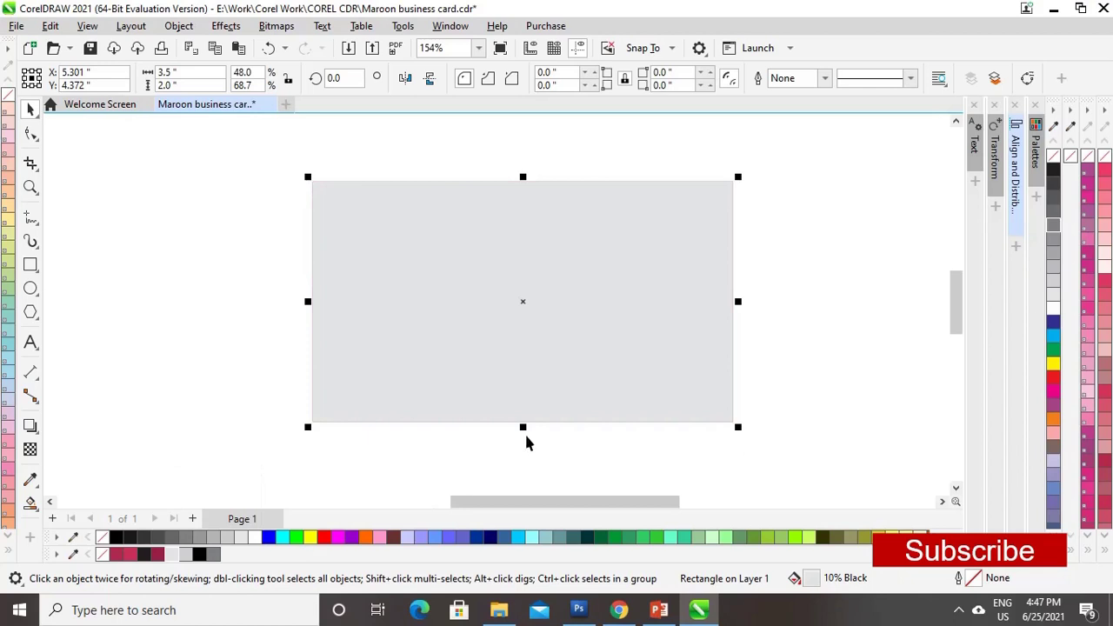
drag(524, 428, 524, 253)
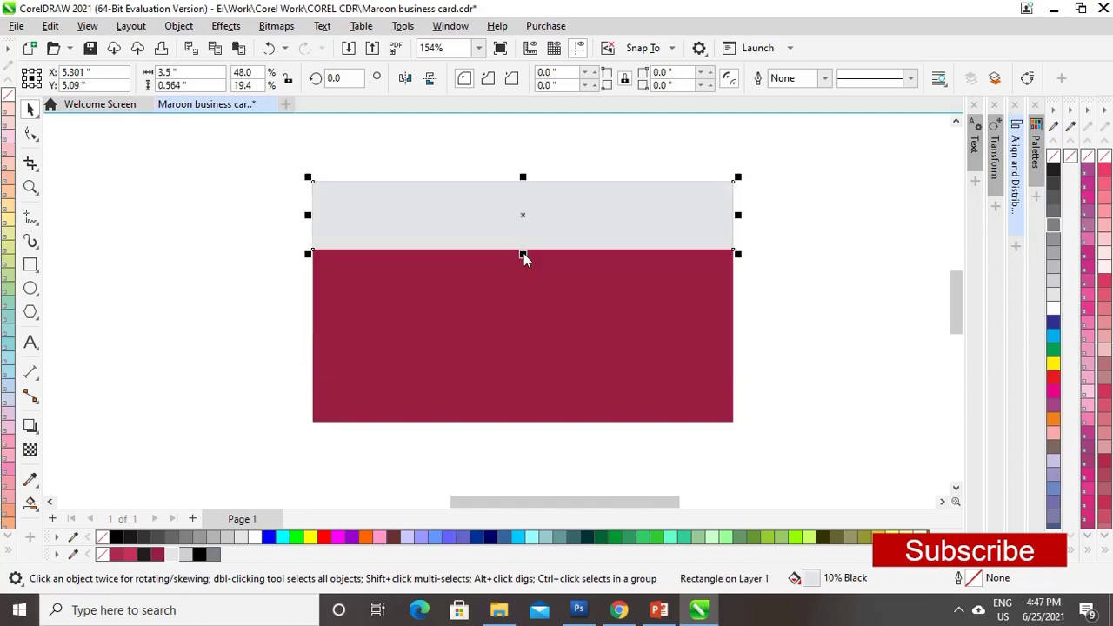
right_click(572, 230)
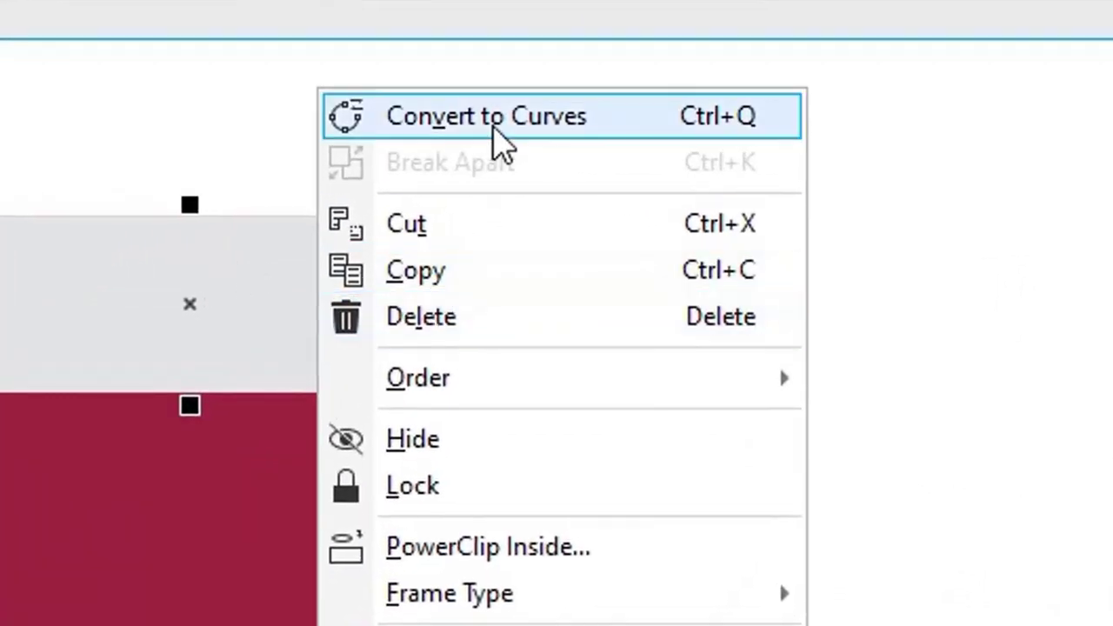
click(494, 131)
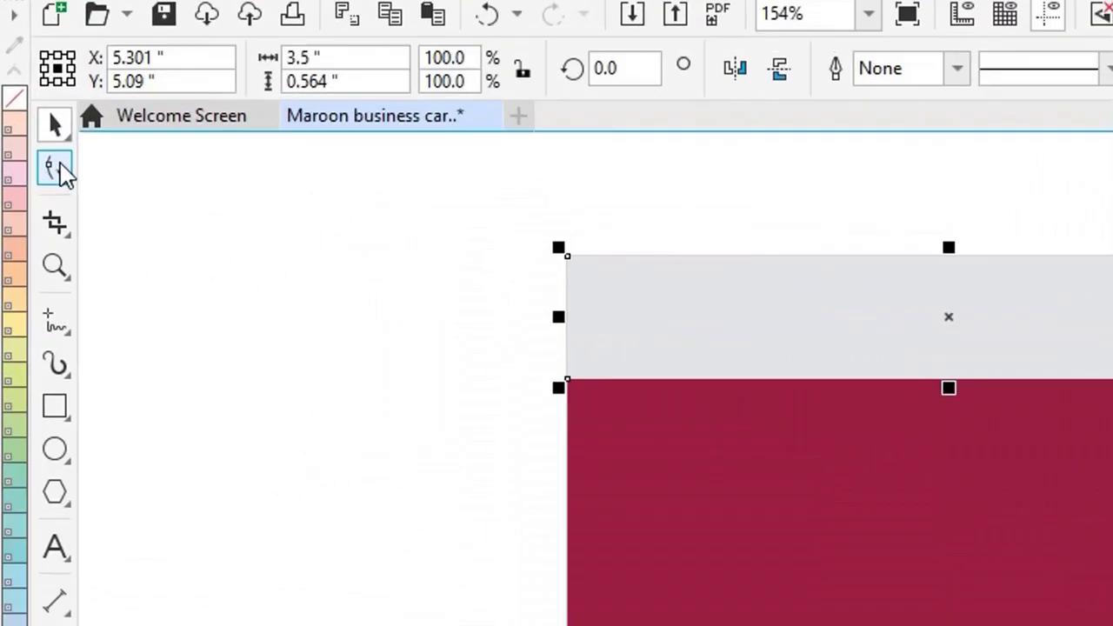
- Bend the grey shape's bottom edge into a smooth S-shaped wave over the maroon
click(59, 170)
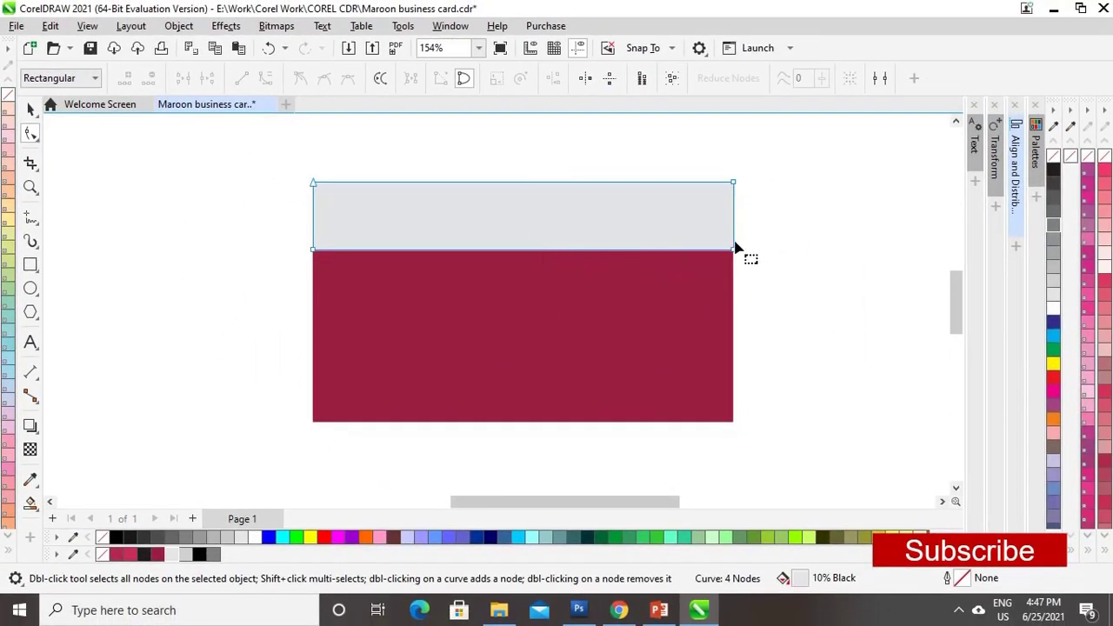
drag(735, 250, 735, 303)
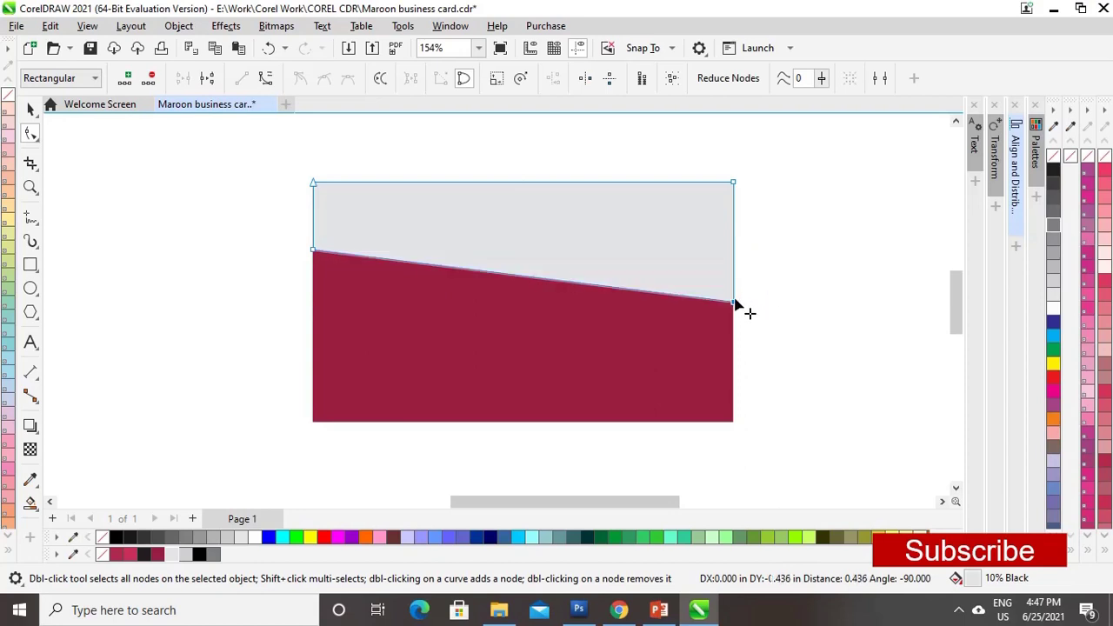
click(525, 278)
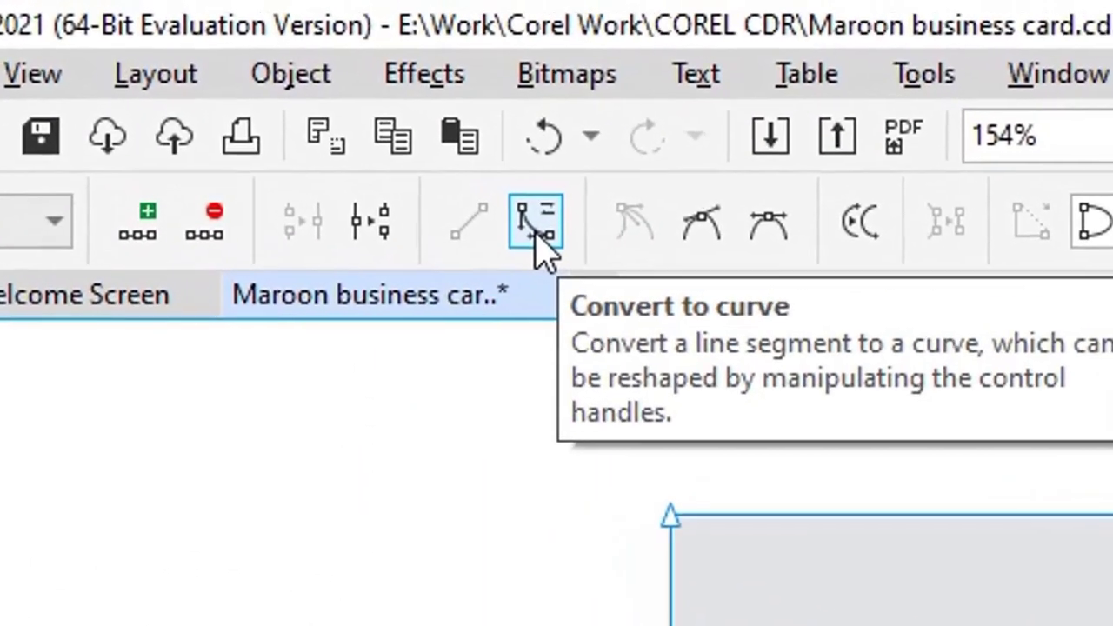
click(445, 178)
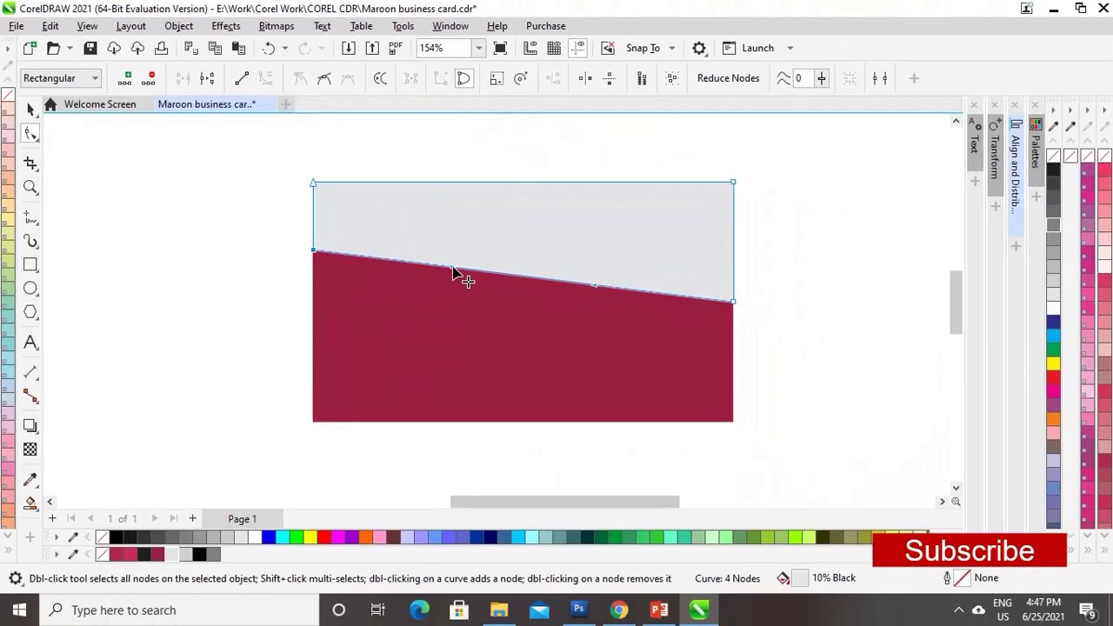
drag(453, 272, 471, 194)
drag(601, 297, 614, 332)
click(733, 305)
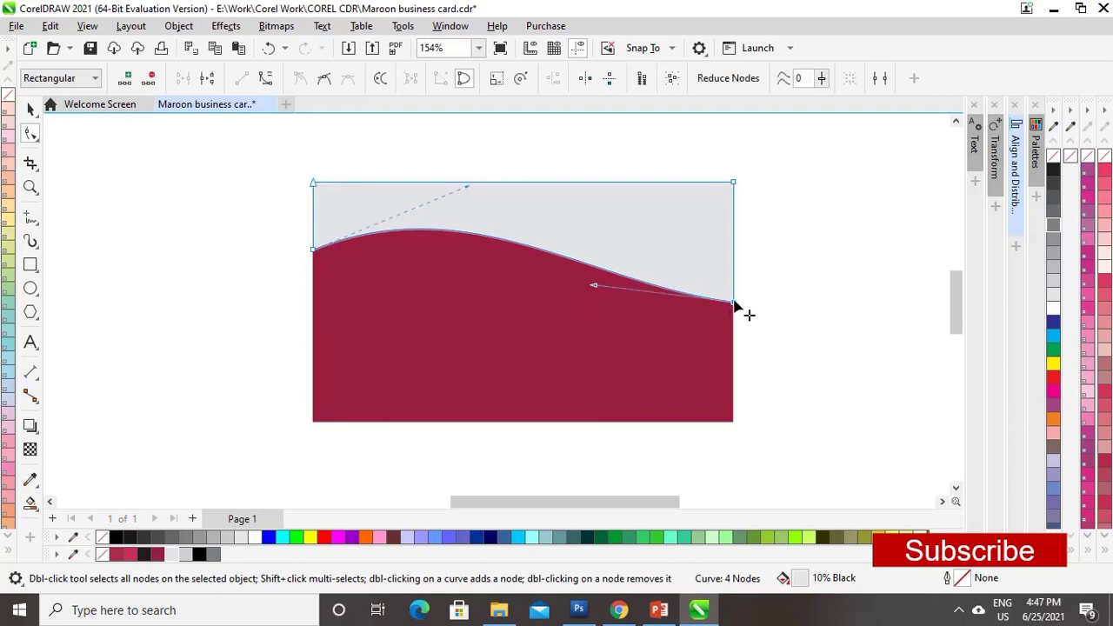
drag(595, 285, 587, 335)
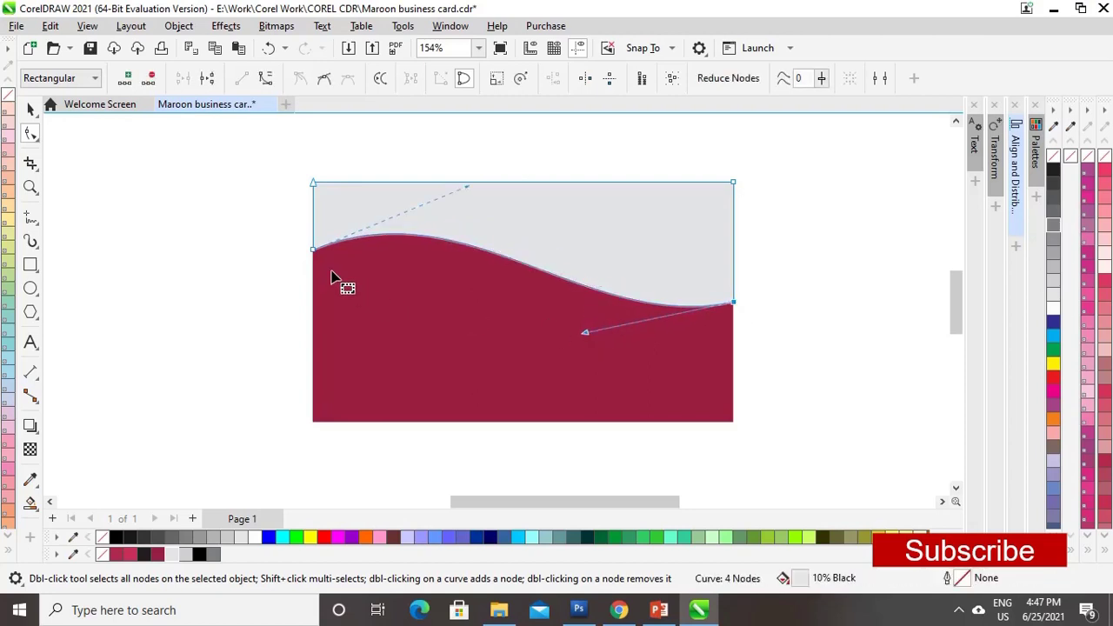
drag(468, 190, 470, 180)
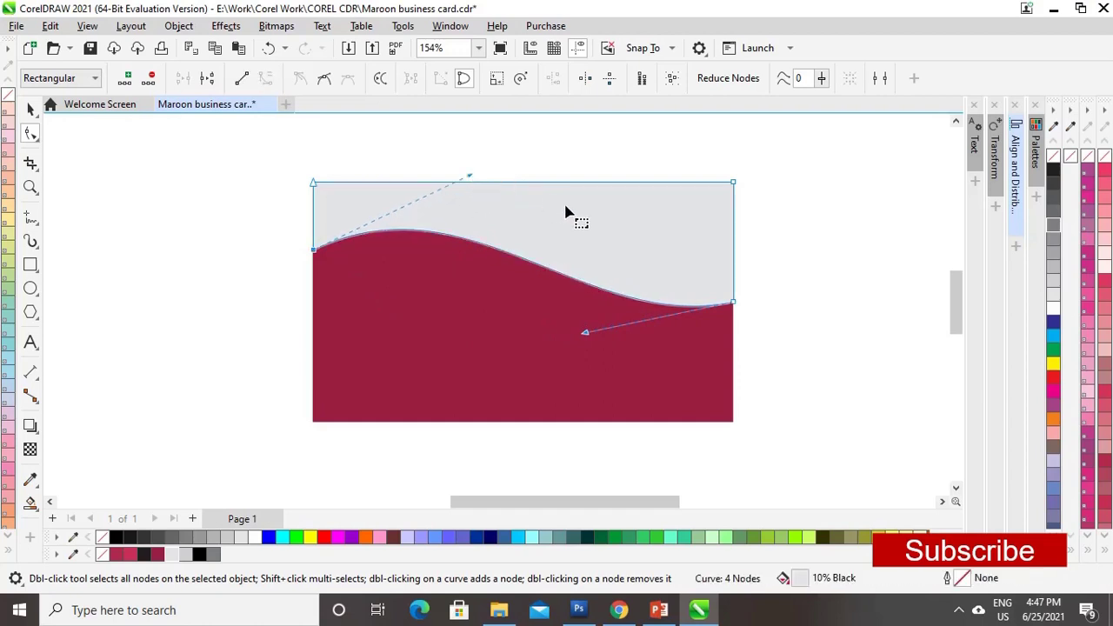
click(32, 110)
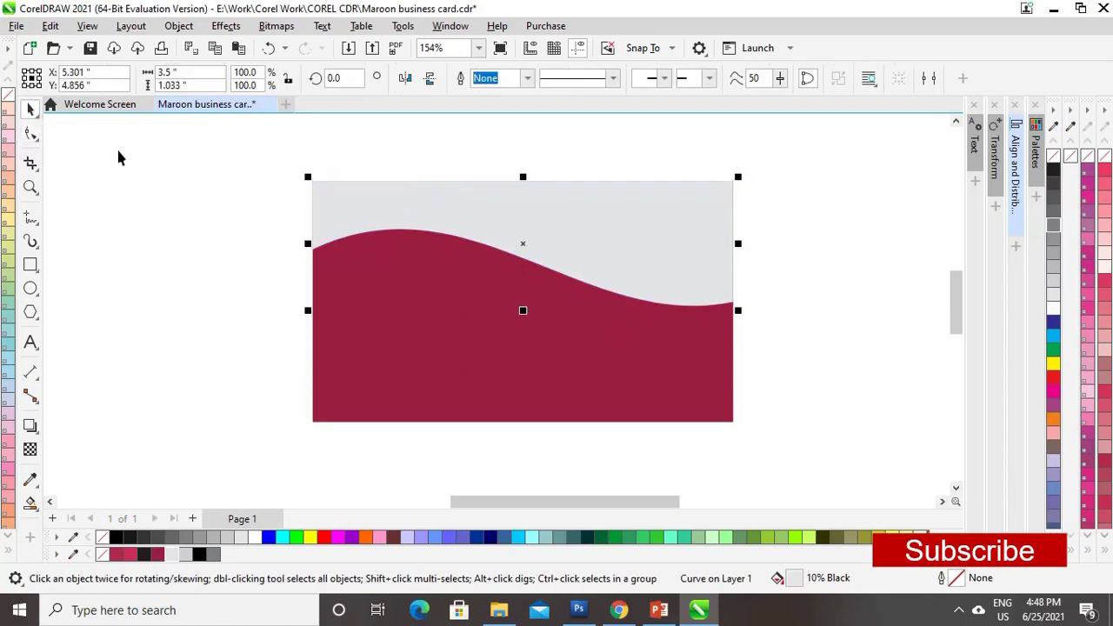
click(619, 239)
- Apply a left-to-right linear fountain fill to the wavy shape with a grey end colour
click(608, 238)
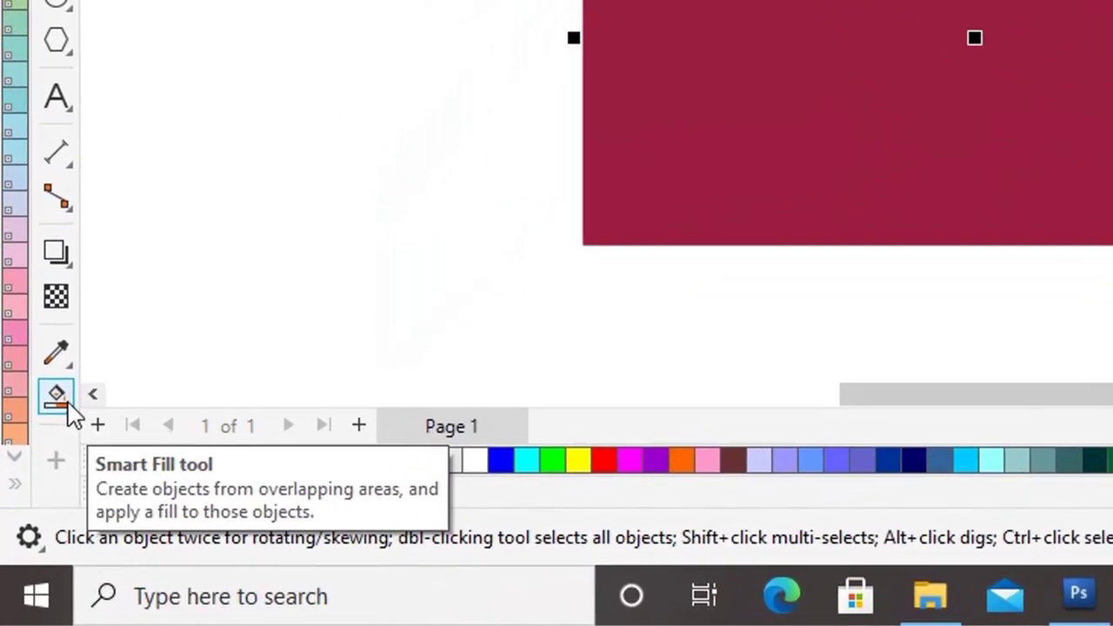
click(100, 330)
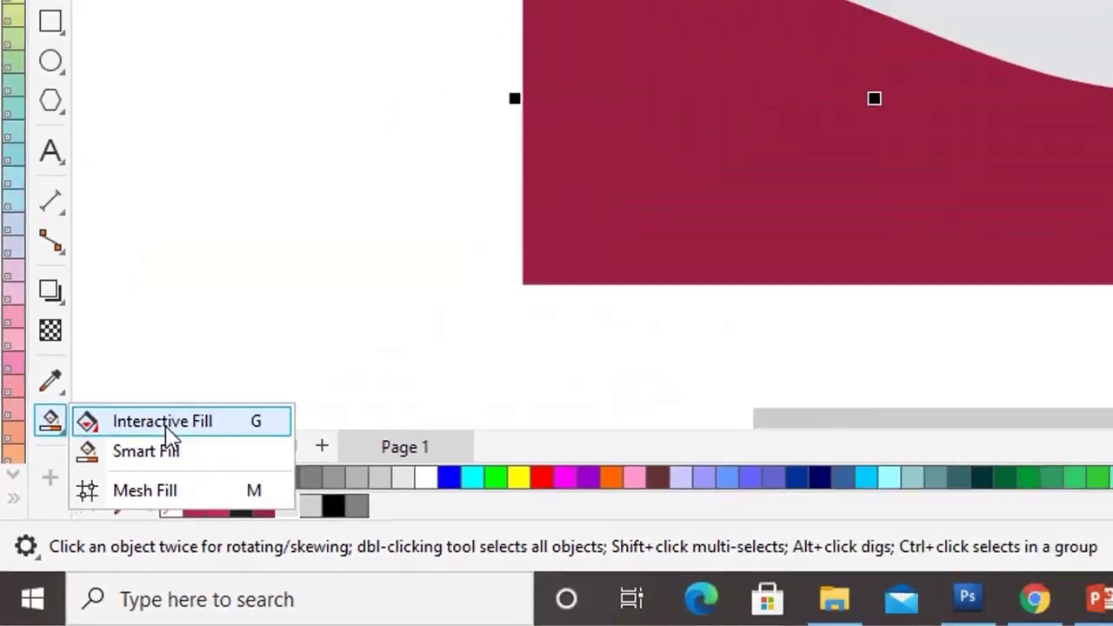
click(235, 312)
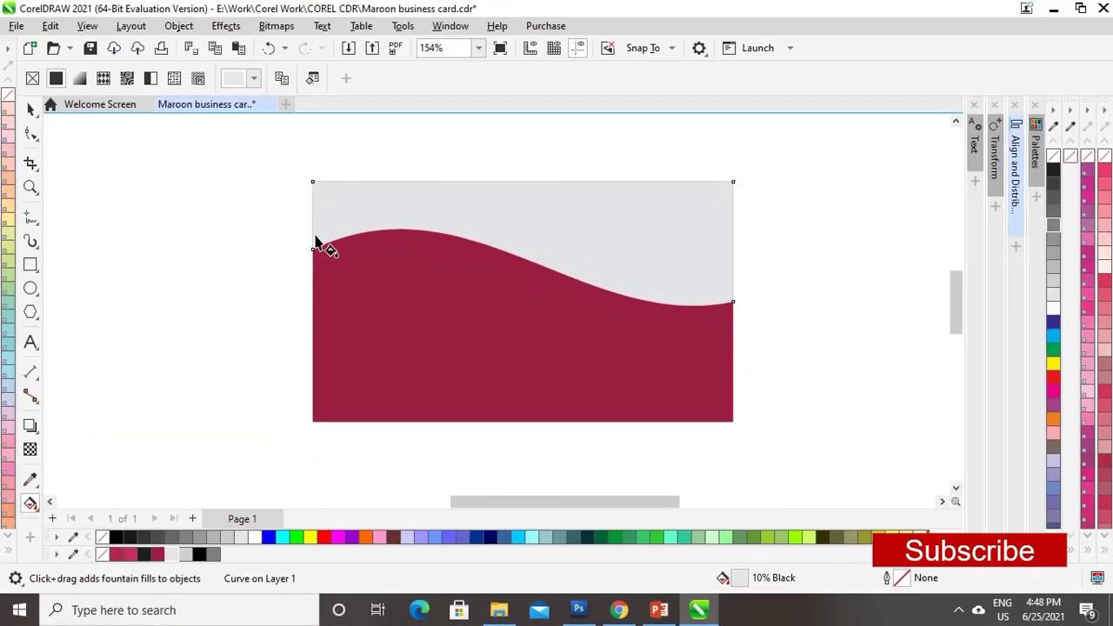
drag(312, 211, 591, 213)
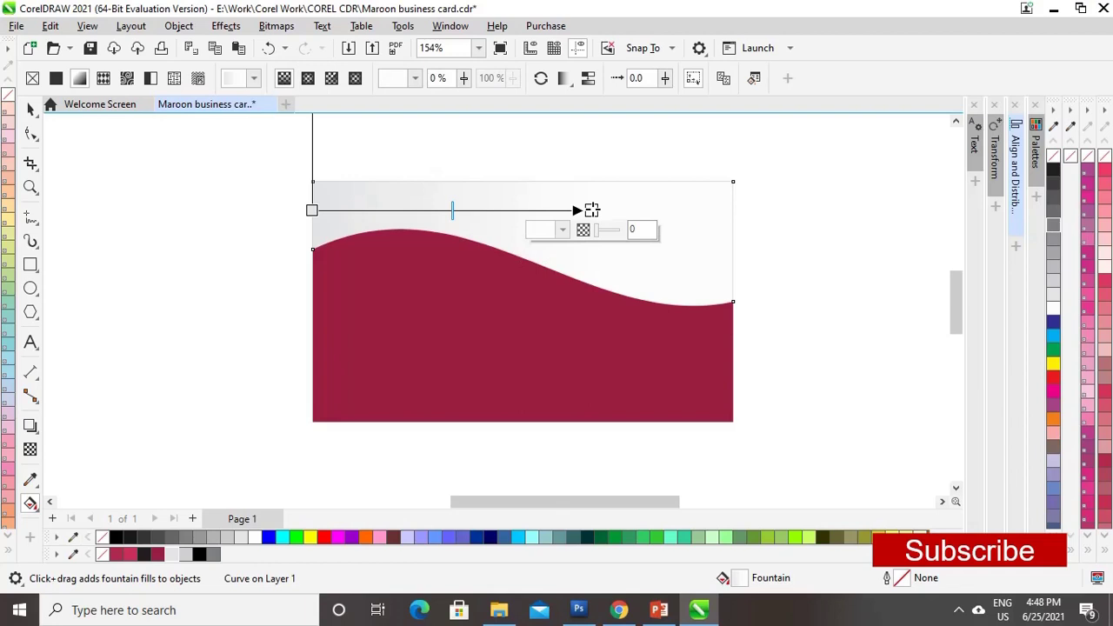
click(563, 230)
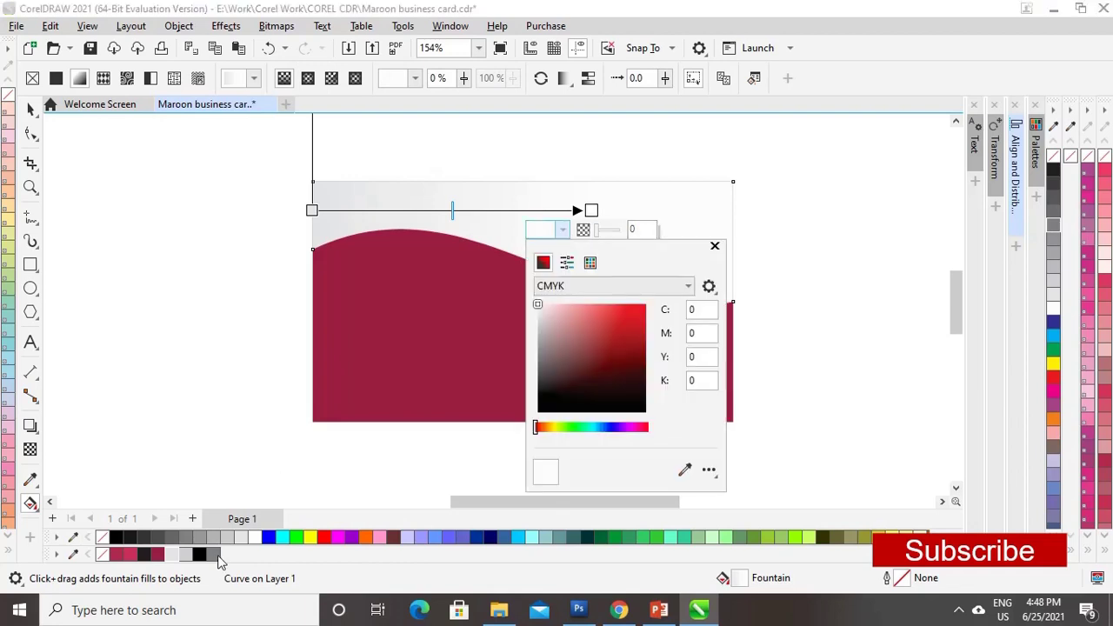
click(563, 230)
drag(538, 357, 539, 339)
- Add light grey stops at 72% and 56% plus a near-white node, stretching the gradient to the card's right edge
double_click(513, 209)
click(484, 230)
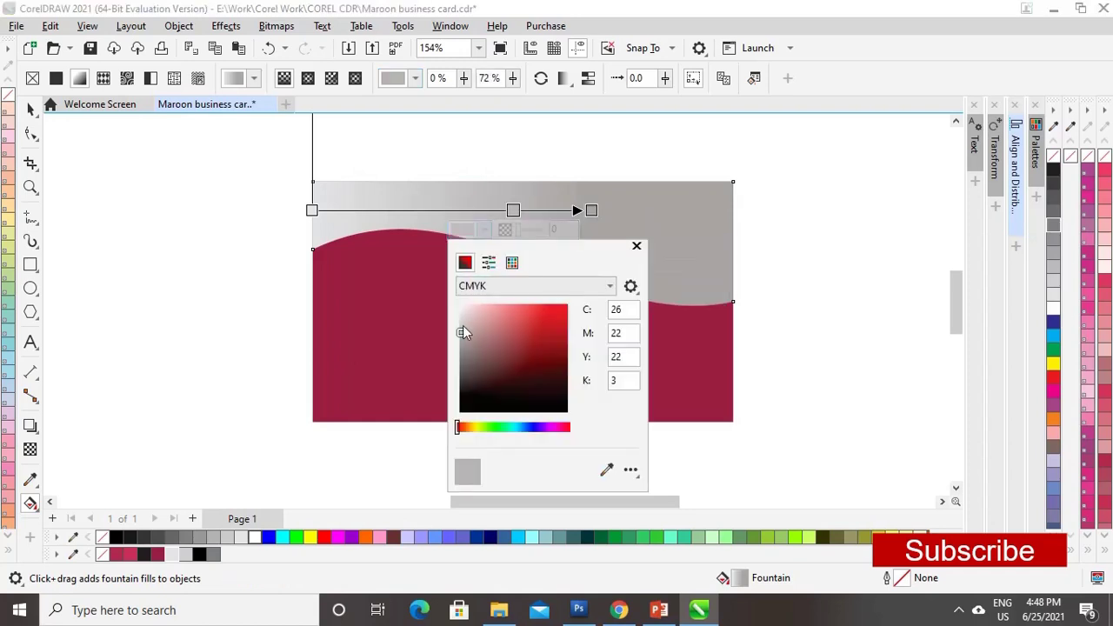
click(460, 325)
click(637, 246)
double_click(468, 210)
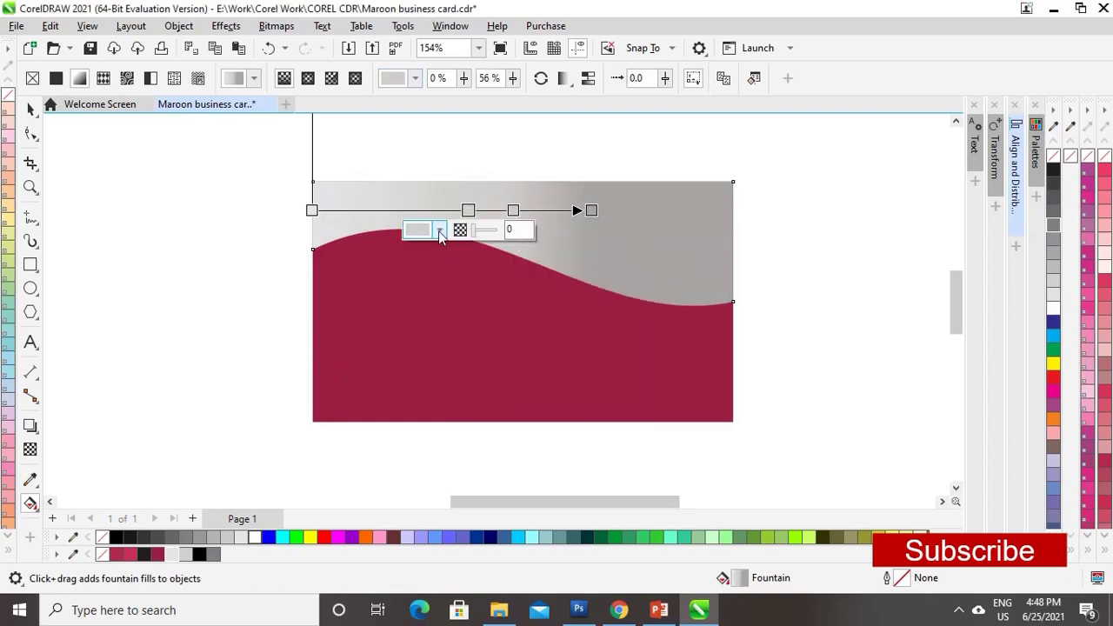
click(439, 229)
click(417, 318)
drag(418, 318, 415, 307)
drag(591, 209, 659, 212)
drag(526, 212, 357, 211)
drag(659, 212, 617, 212)
drag(693, 213, 733, 213)
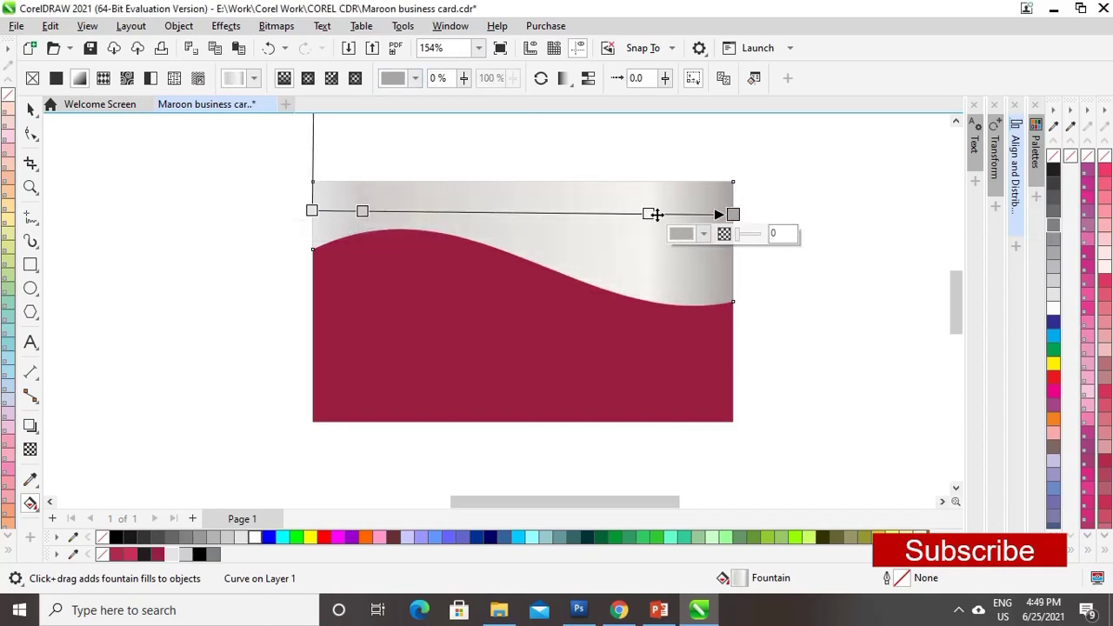
- Add another gradient node and set the start node to a light grey CMYK colour
double_click(477, 212)
click(446, 232)
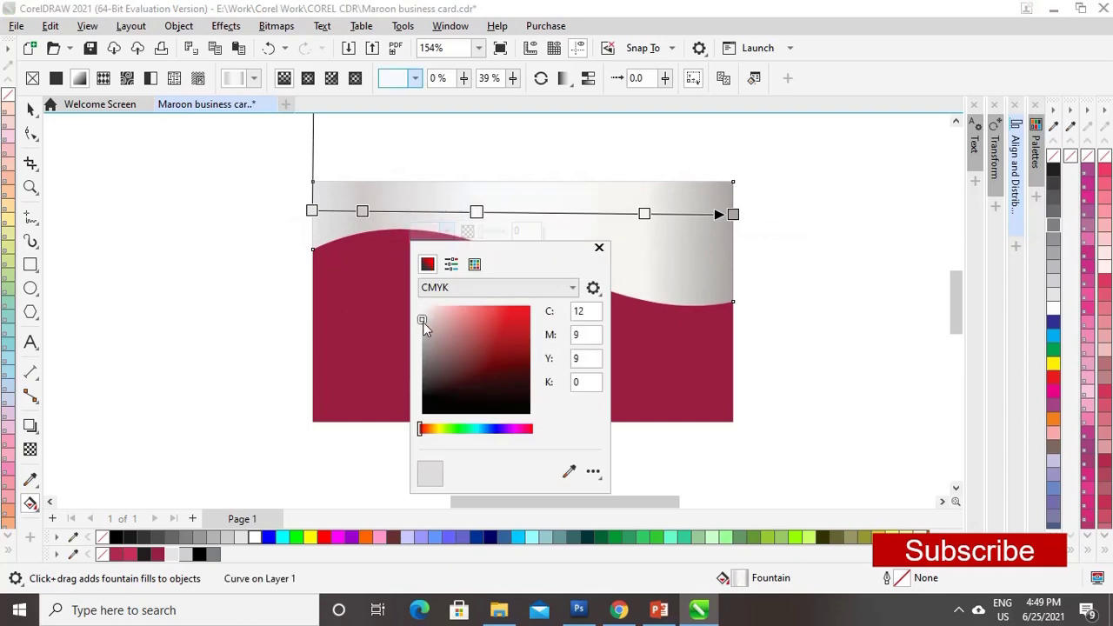
click(599, 248)
drag(476, 212, 518, 213)
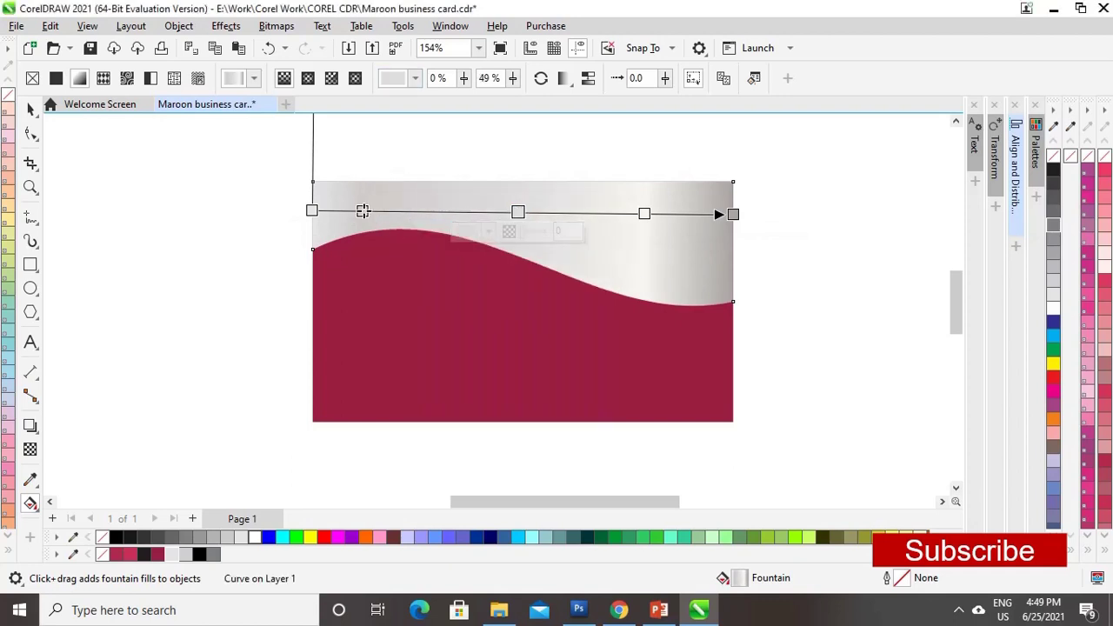
click(311, 210)
click(283, 230)
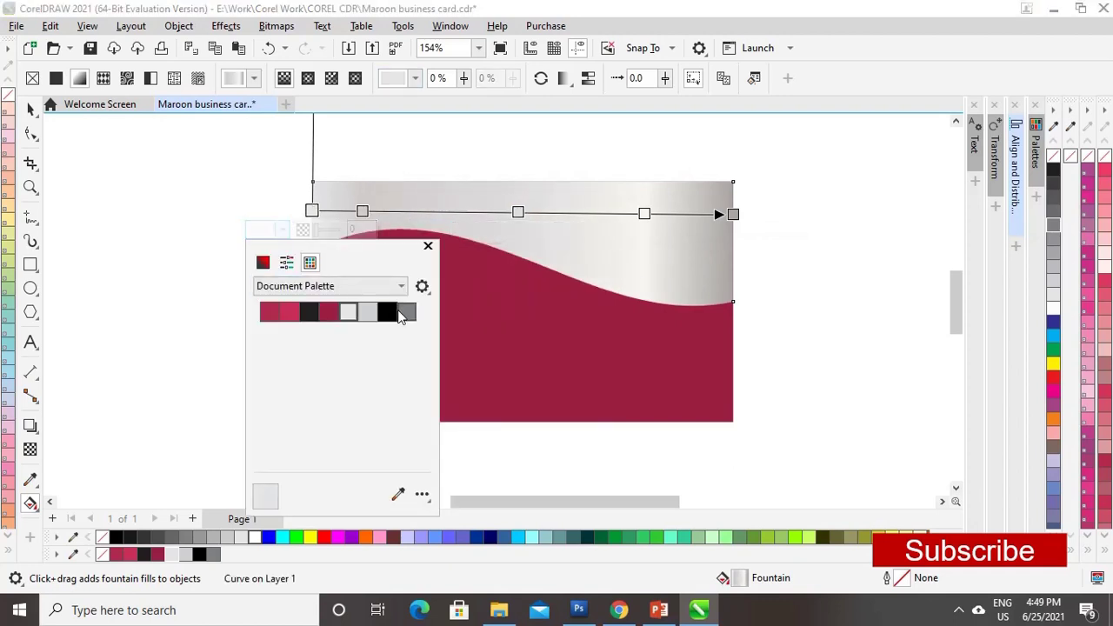
click(263, 262)
click(259, 331)
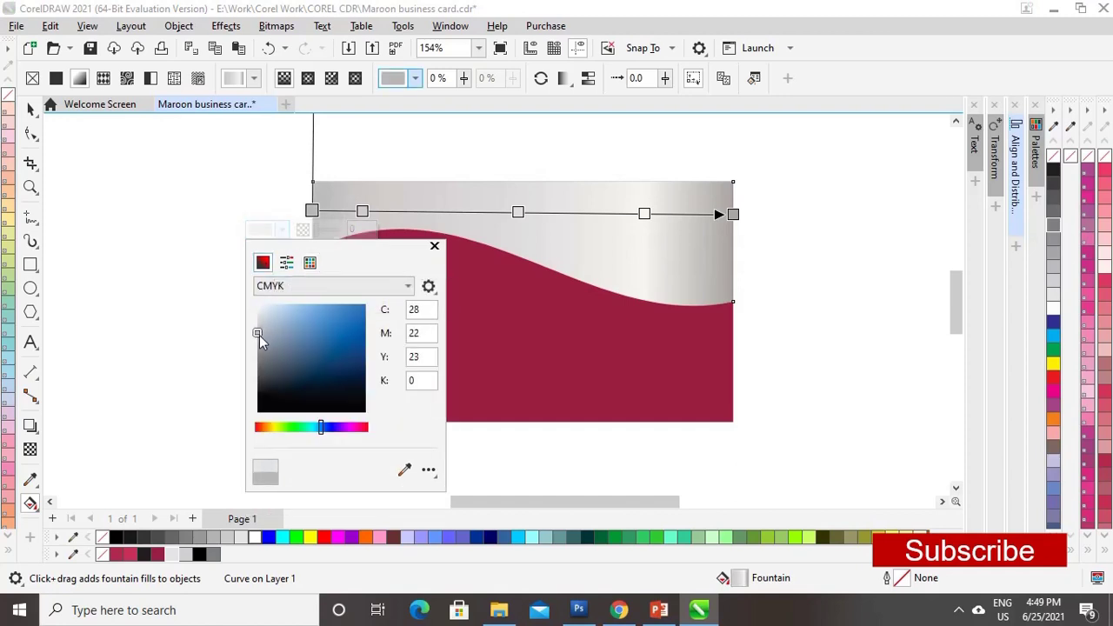
click(435, 245)
- Reposition the gradient nodes to 37%, 85% and 86%, remove an extra node, and darken the end colour
drag(644, 213, 653, 214)
click(644, 233)
drag(489, 212, 438, 212)
drag(598, 213, 589, 212)
drag(438, 211, 449, 211)
click(398, 230)
click(552, 247)
drag(590, 213, 559, 213)
drag(653, 213, 633, 214)
double_click(561, 213)
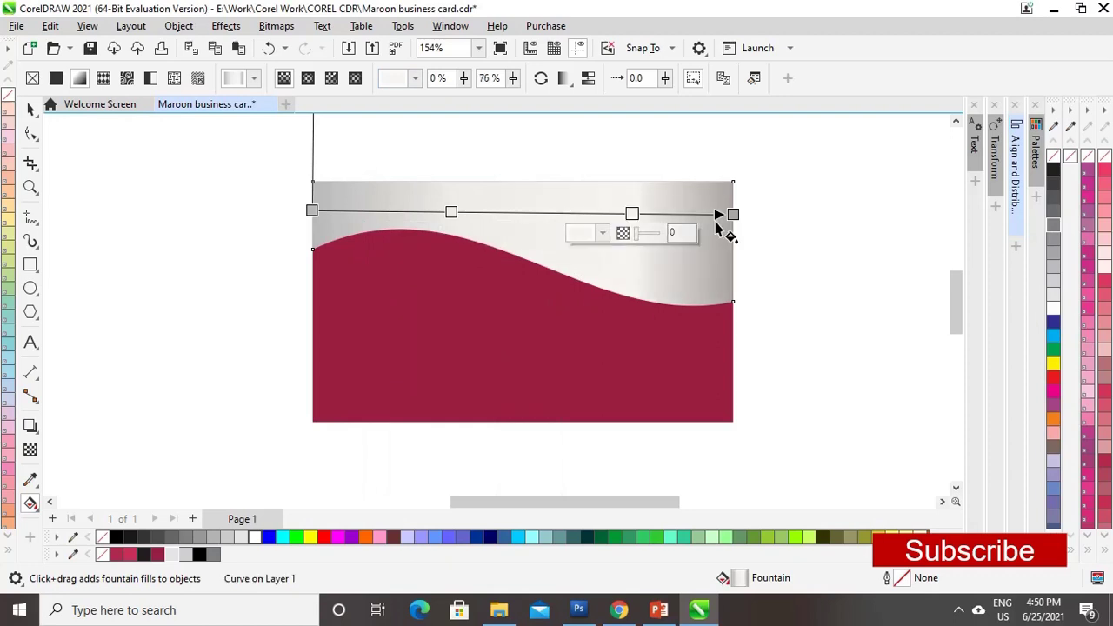
click(705, 235)
click(679, 331)
click(859, 250)
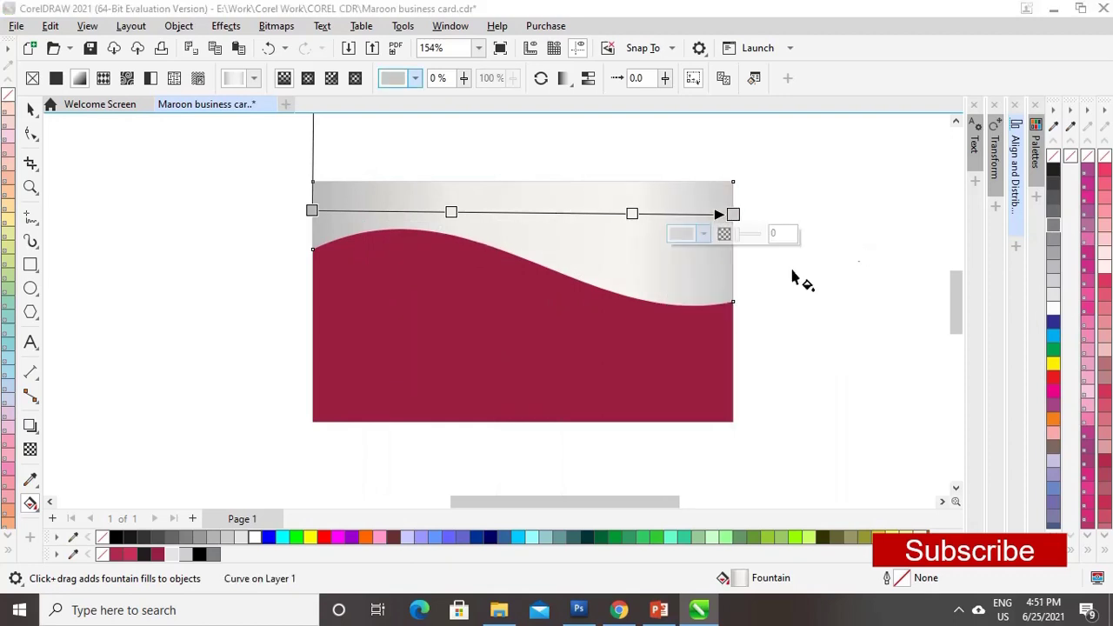
- Draw a 3.5-inch straight line with the Pen tool from the card's left edge to its right edge
click(31, 109)
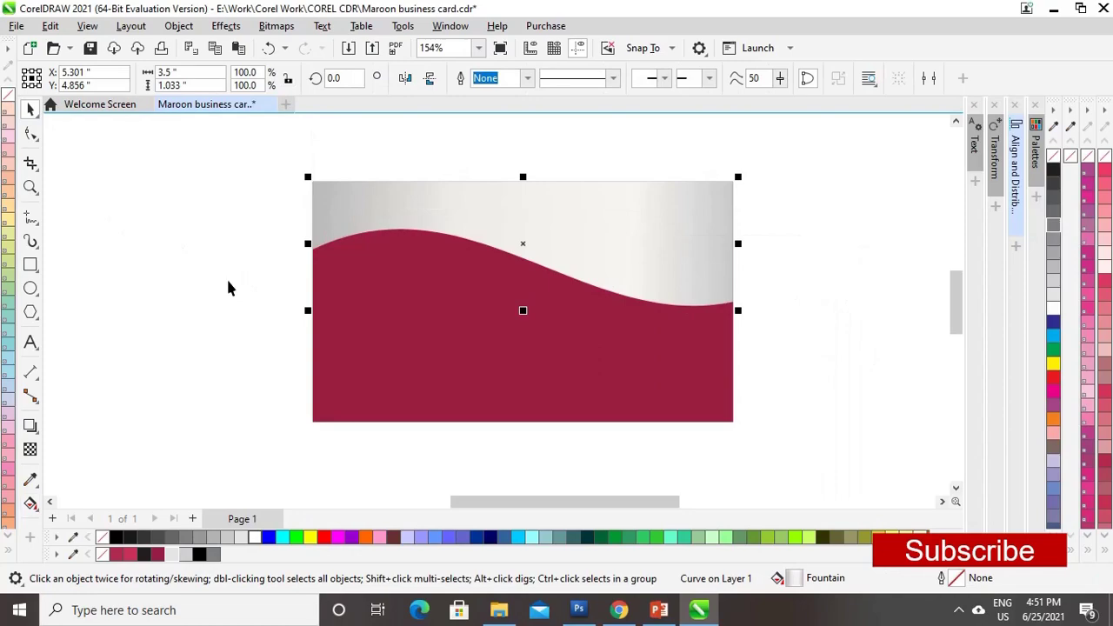
click(33, 219)
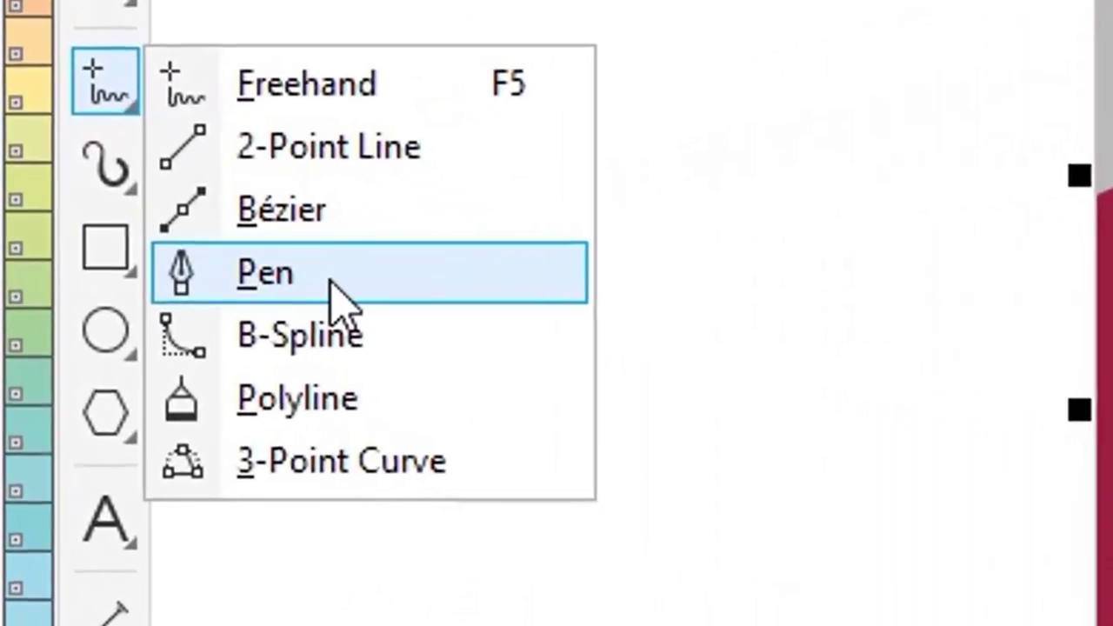
click(258, 280)
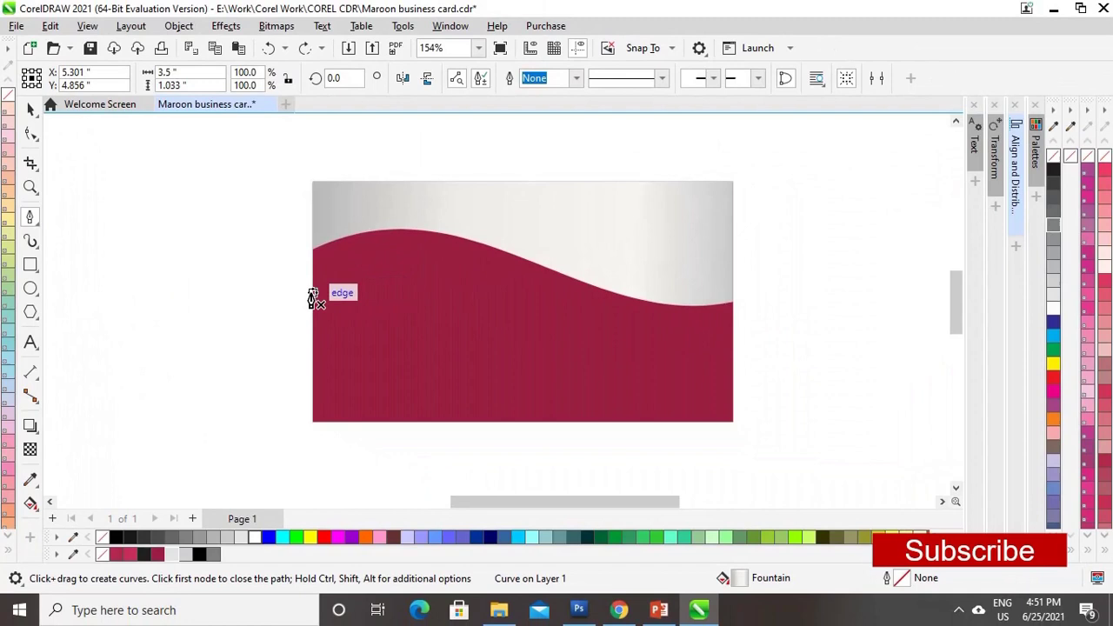
click(313, 293)
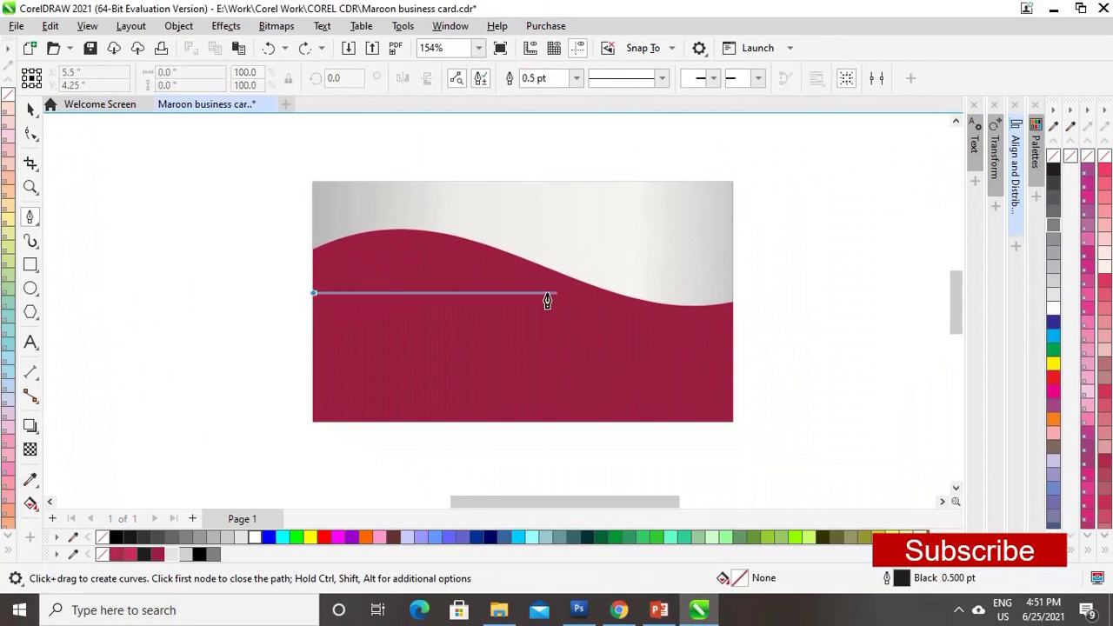
click(733, 303)
double_click(745, 308)
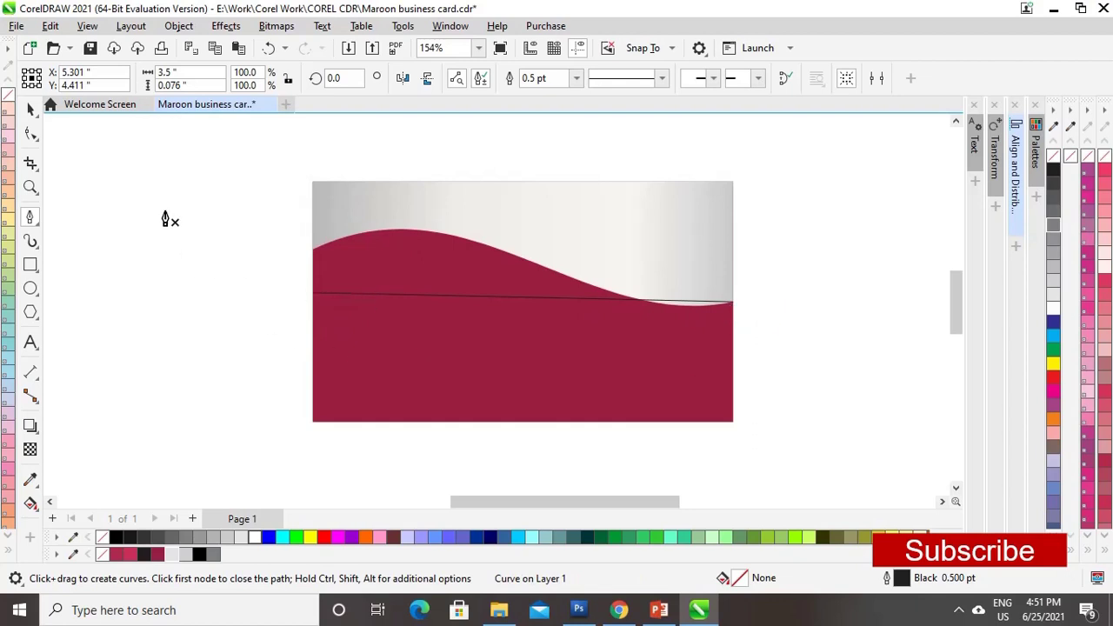
- Convert the line to a curve and bend it to trace the wave edge below the silver area
click(31, 134)
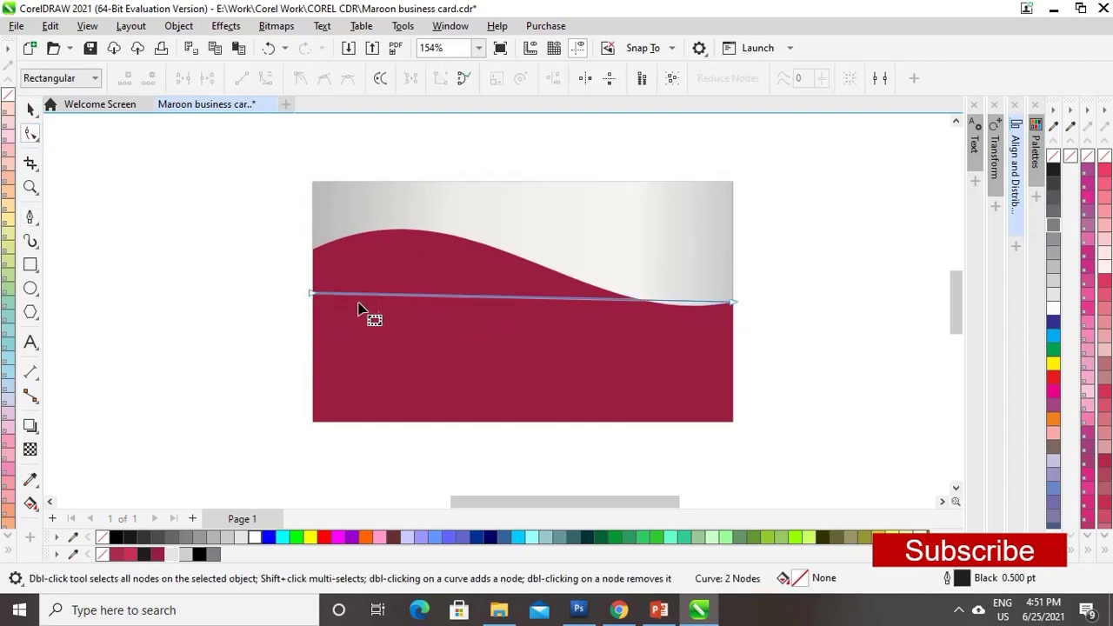
drag(310, 291, 315, 250)
click(510, 277)
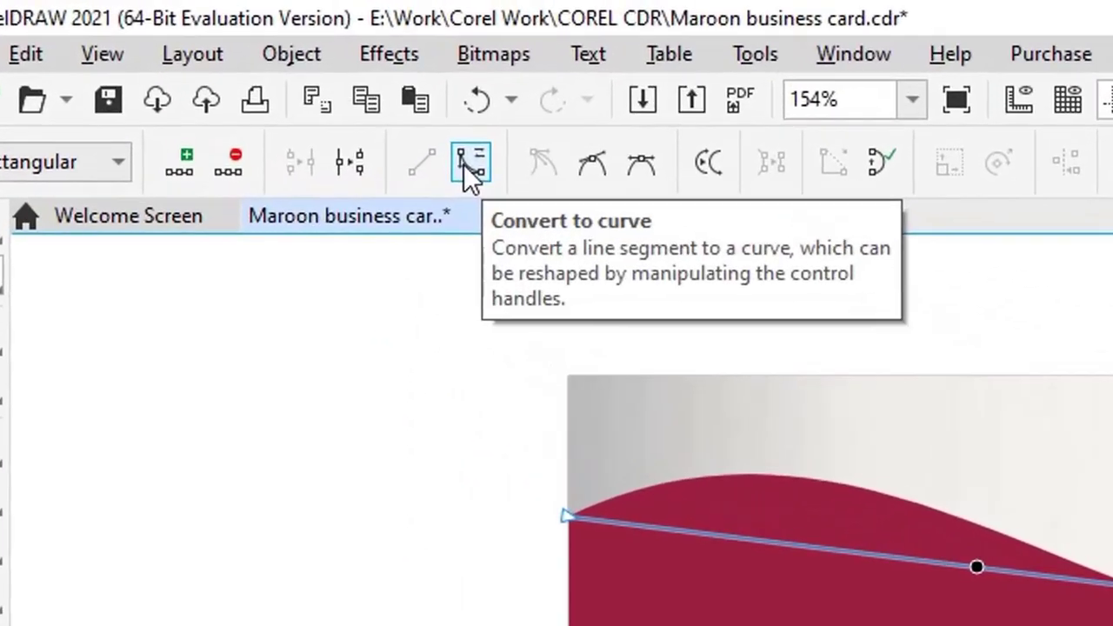
click(266, 79)
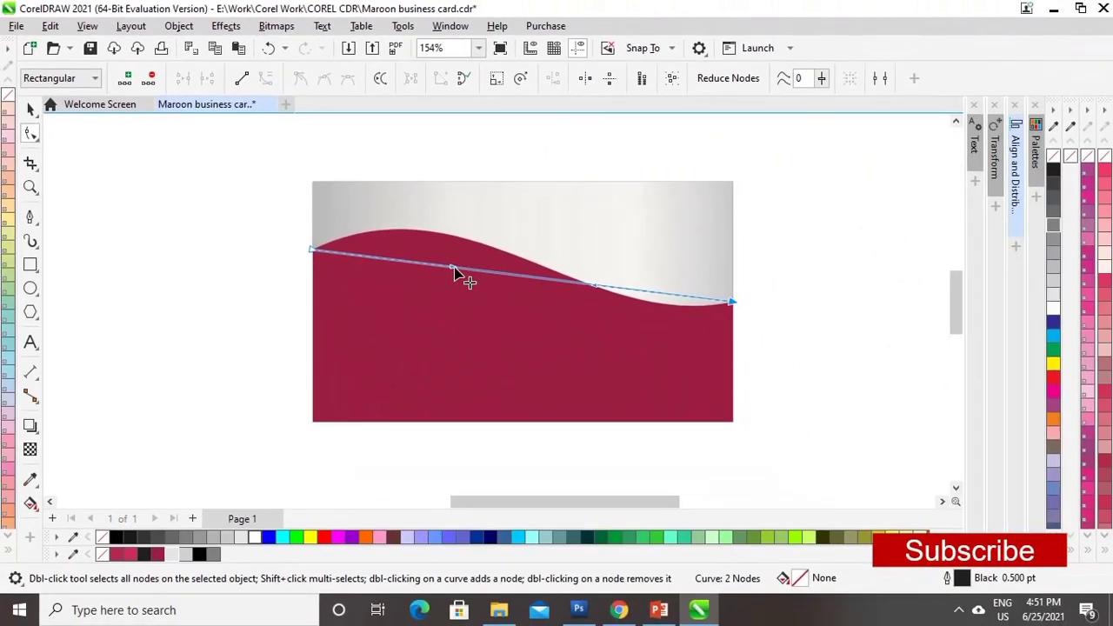
drag(460, 271, 460, 233)
drag(592, 294, 604, 366)
drag(455, 229, 477, 198)
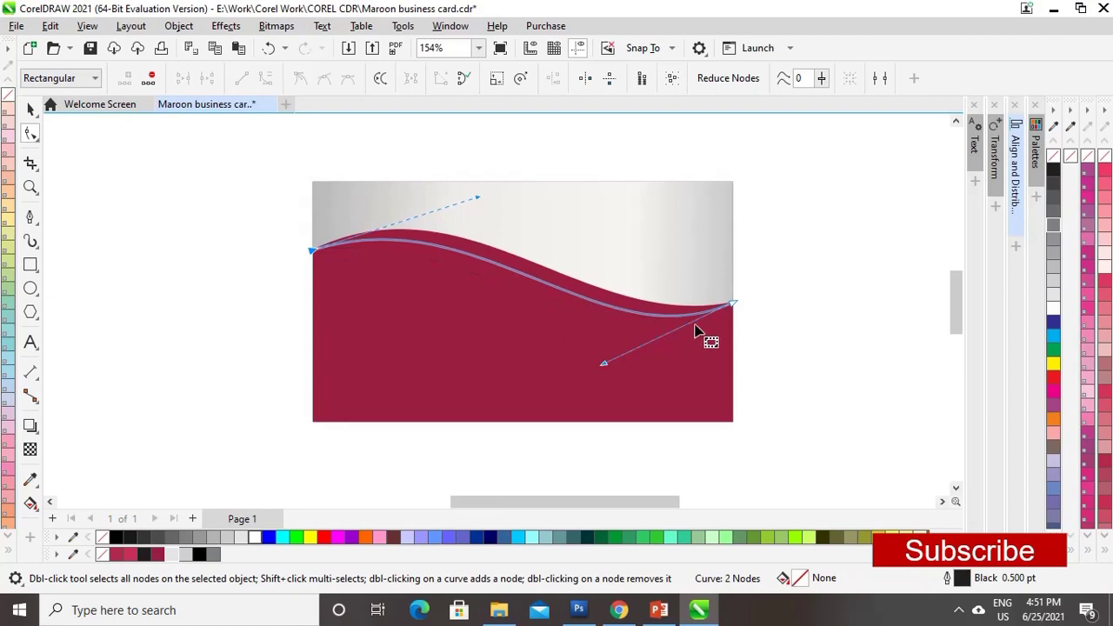
- Give the curve a 20% Black outline and copy it
right_click(187, 561)
click(228, 454)
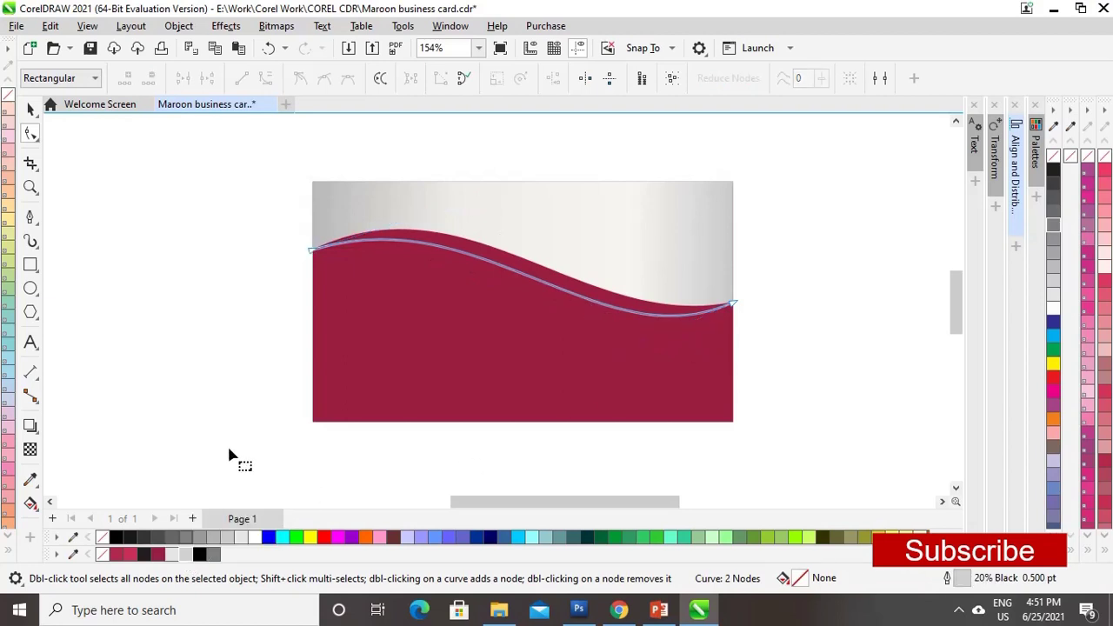
click(31, 110)
key(ctrl+c)
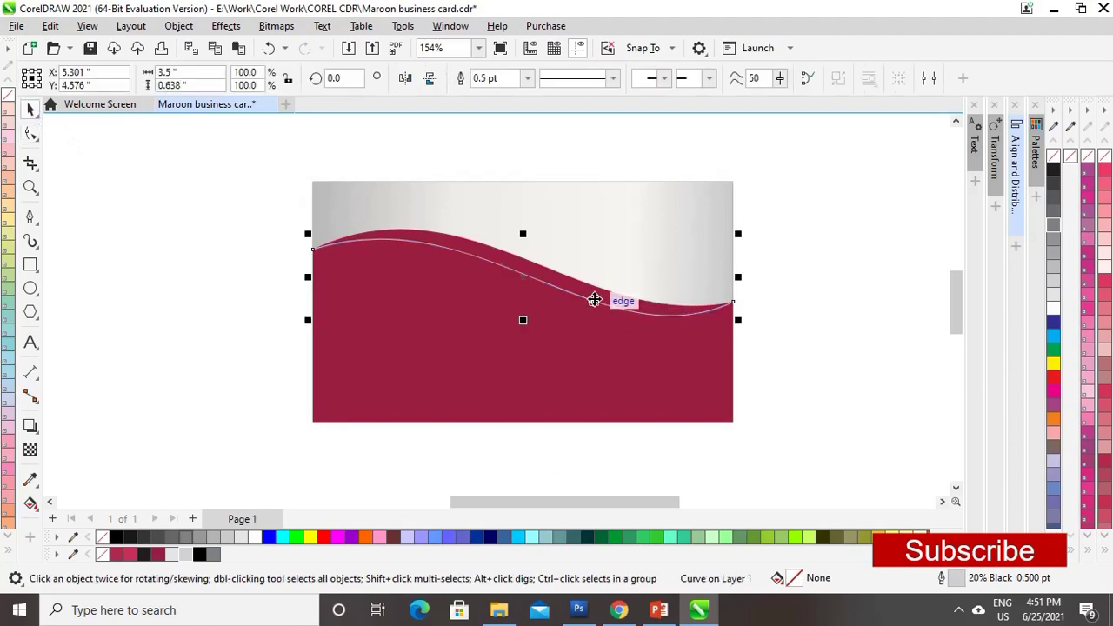
- Paste a copy of the wave line and rotate it to 356.674° around its left end
key(ctrl+v)
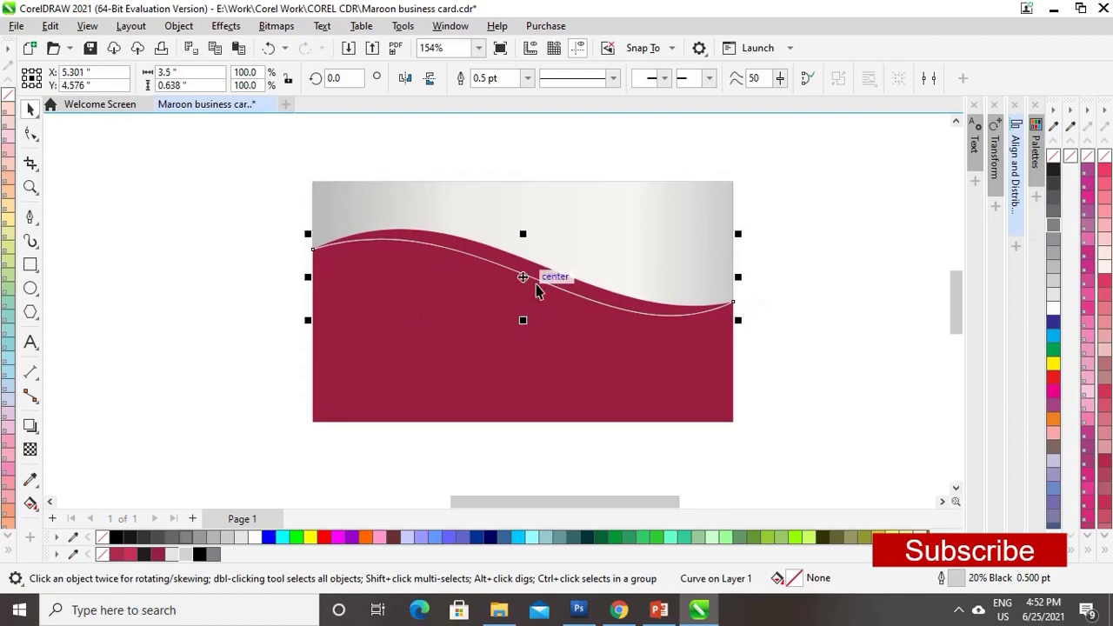
click(522, 278)
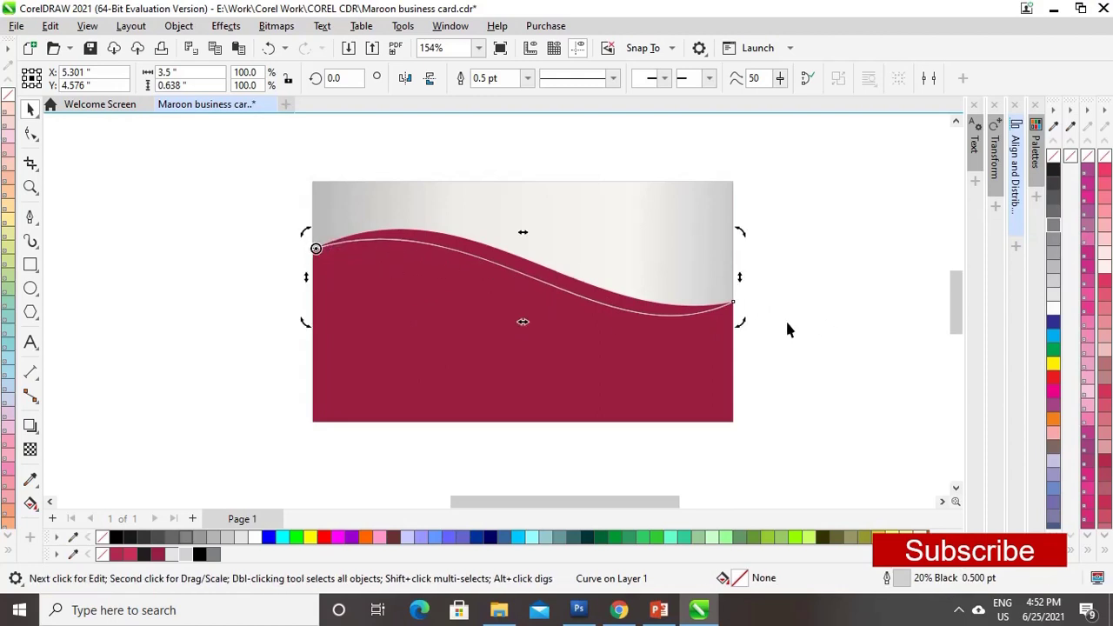
drag(742, 323, 741, 350)
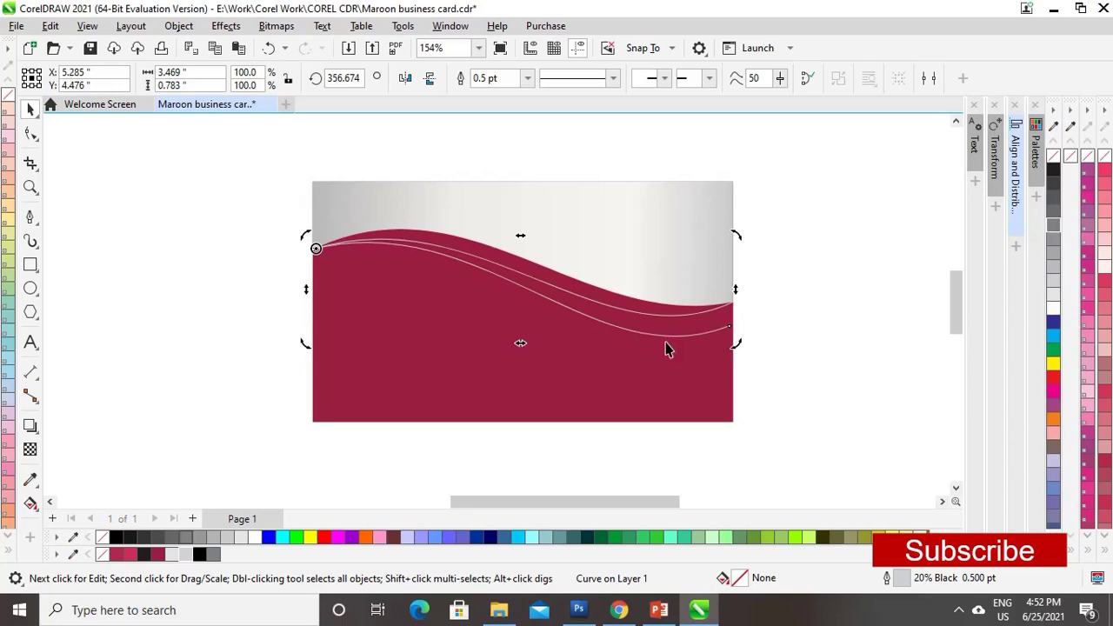
- Rotate a copy of the lower wave line to 353.703° to form a third line beneath it
click(666, 348)
scroll(511, 224, up, 1)
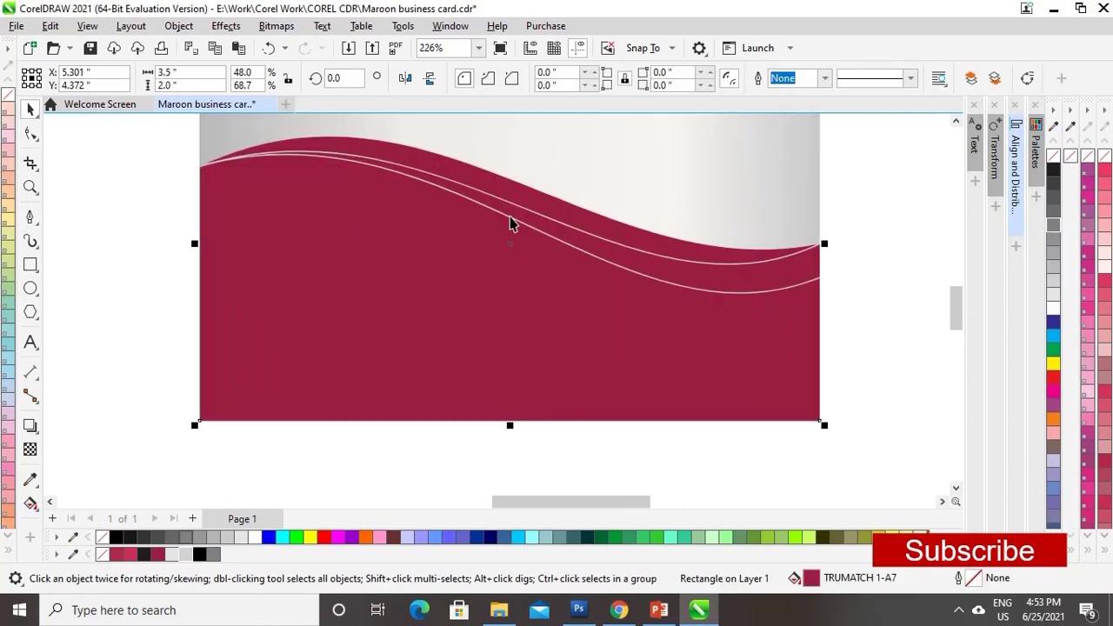
mouse_move(511, 223)
mouse_down()
mouse_move(530, 243)
mouse_move(635, 278)
mouse_up()
key(Escape)
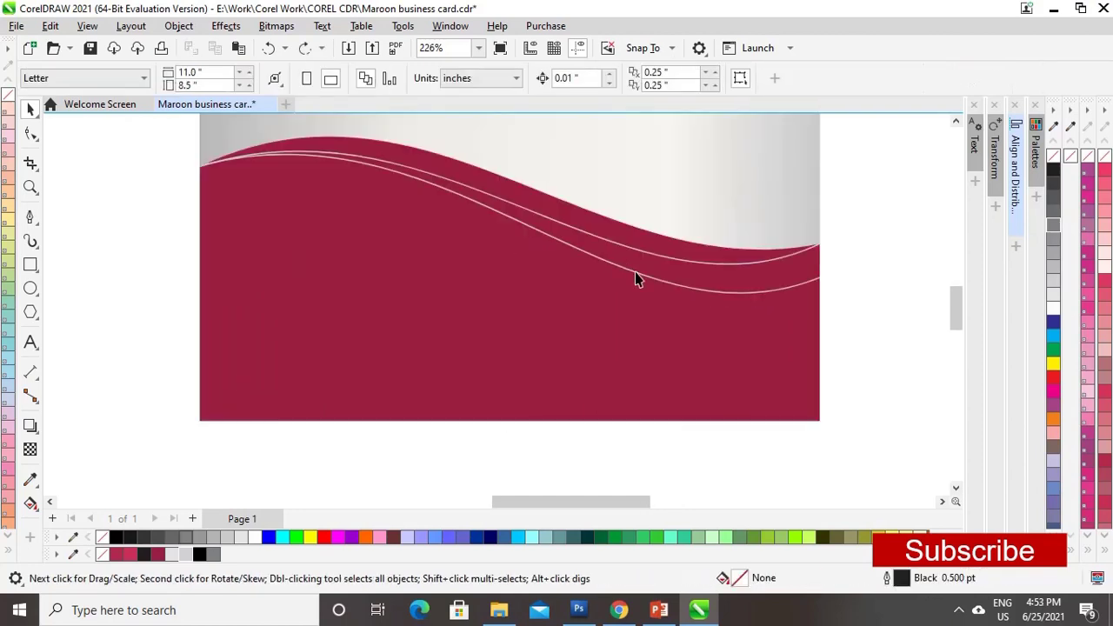
click(791, 289)
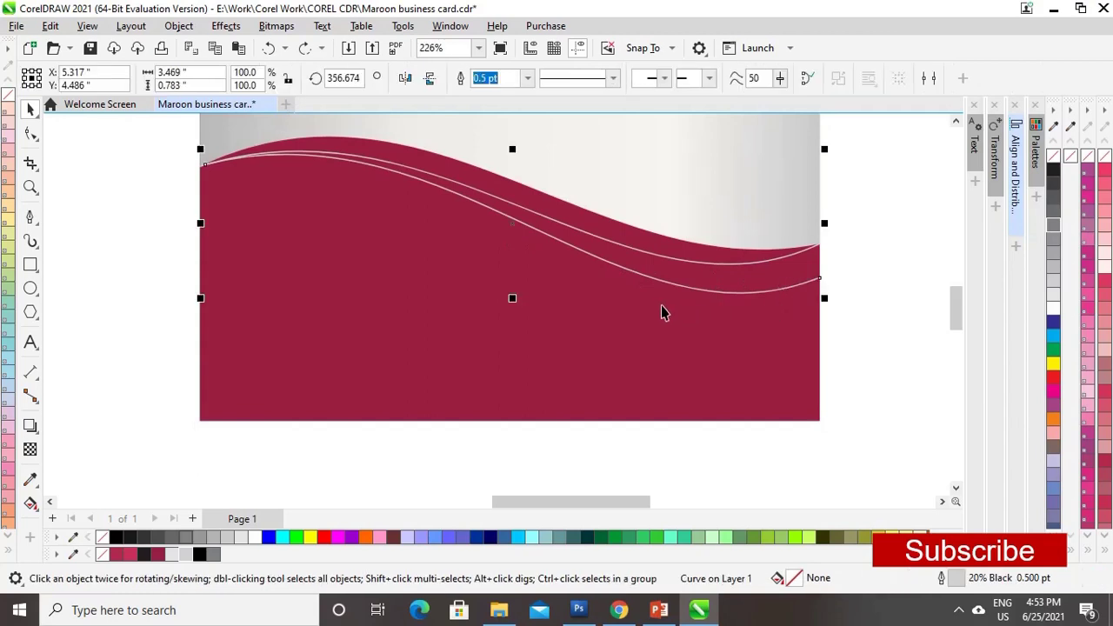
click(553, 243)
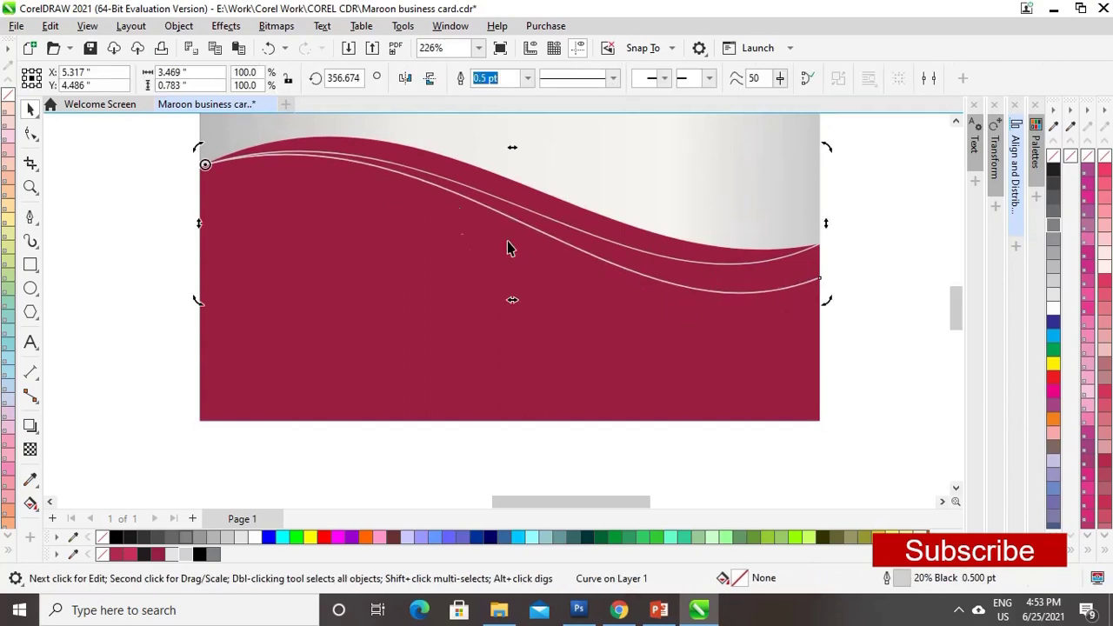
drag(826, 300, 739, 339)
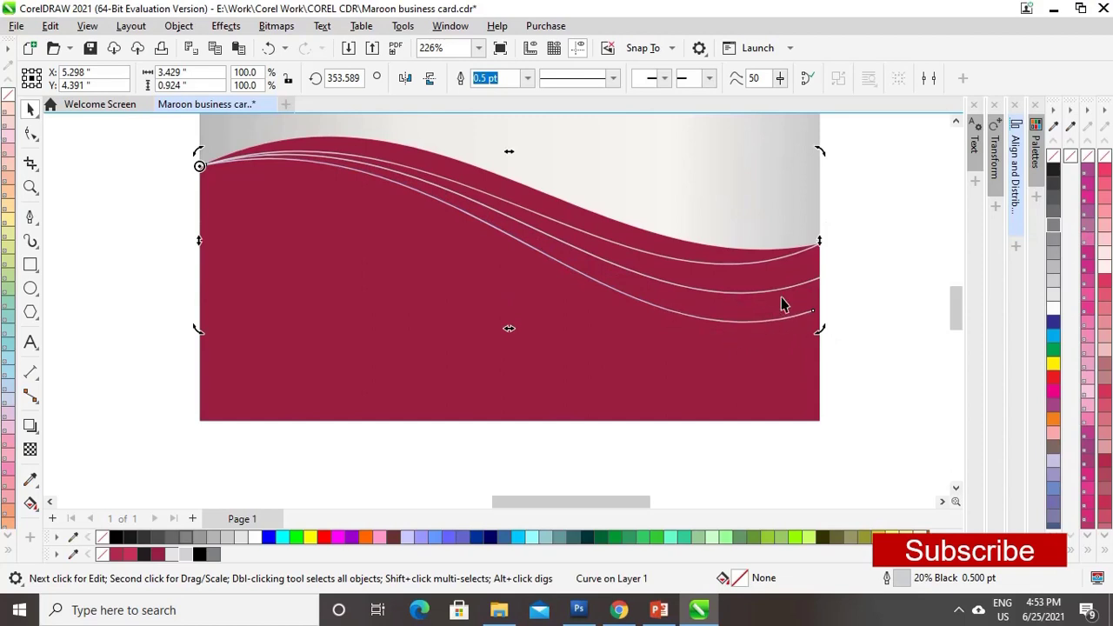
- Inspect the right ends of the three wave lines up close, then zoom back out to the whole card
click(128, 206)
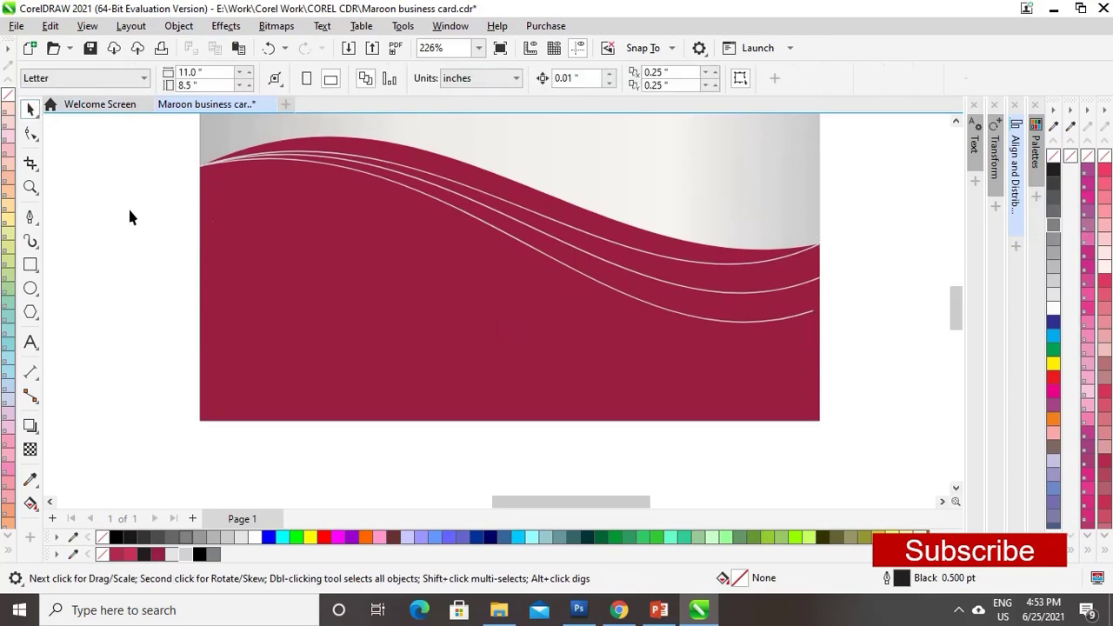
click(705, 318)
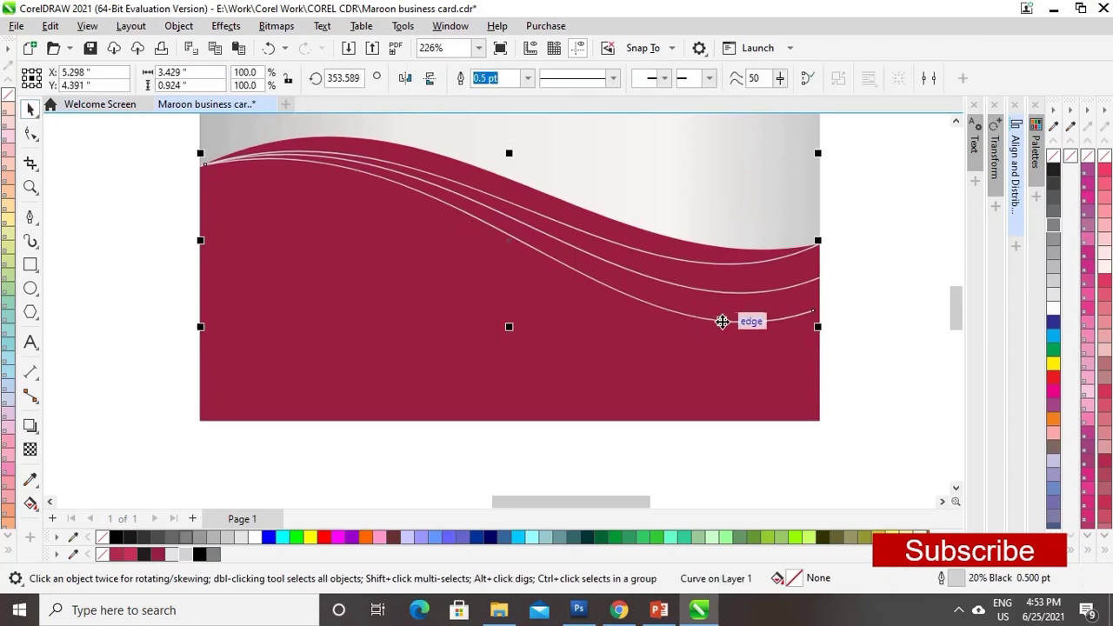
click(851, 321)
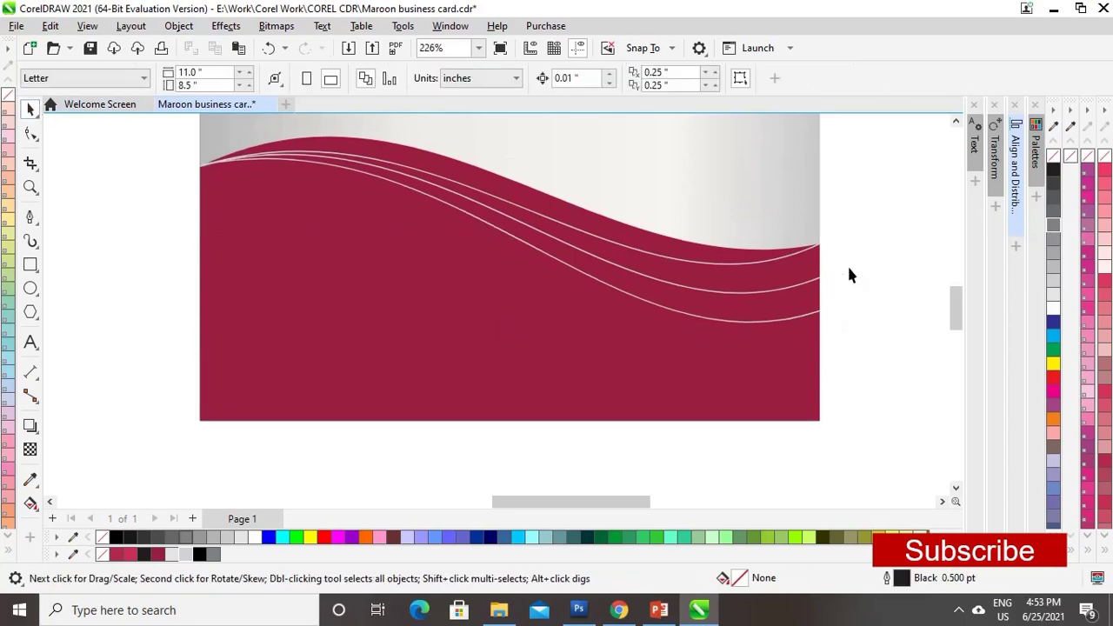
key(z)
drag(854, 219, 777, 348)
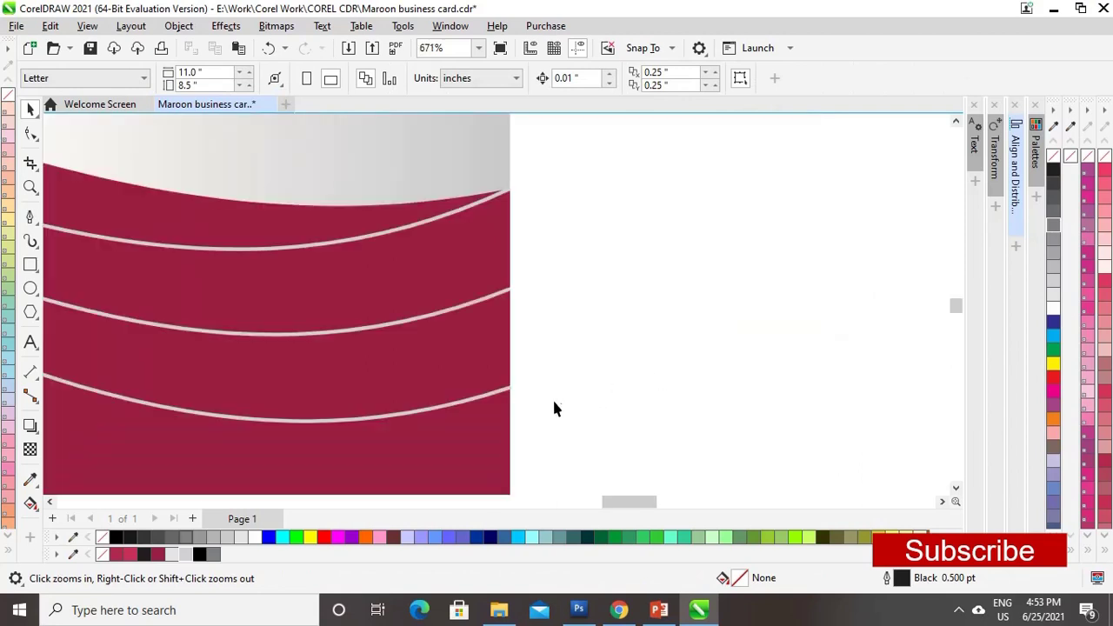
key(space)
click(501, 396)
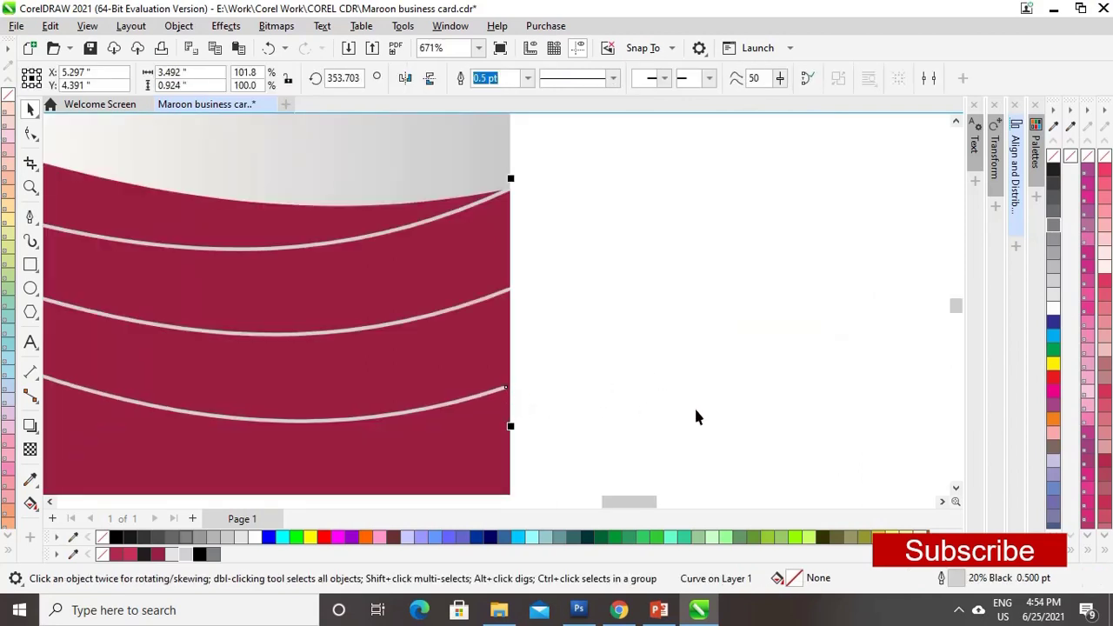
click(687, 407)
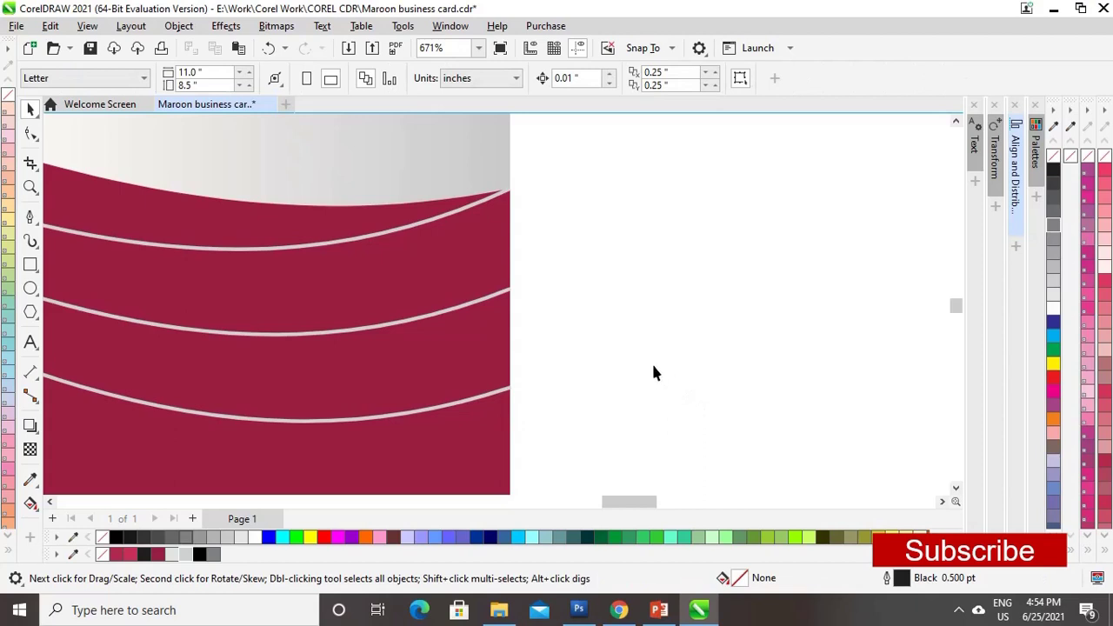
scroll(648, 372, down, 6)
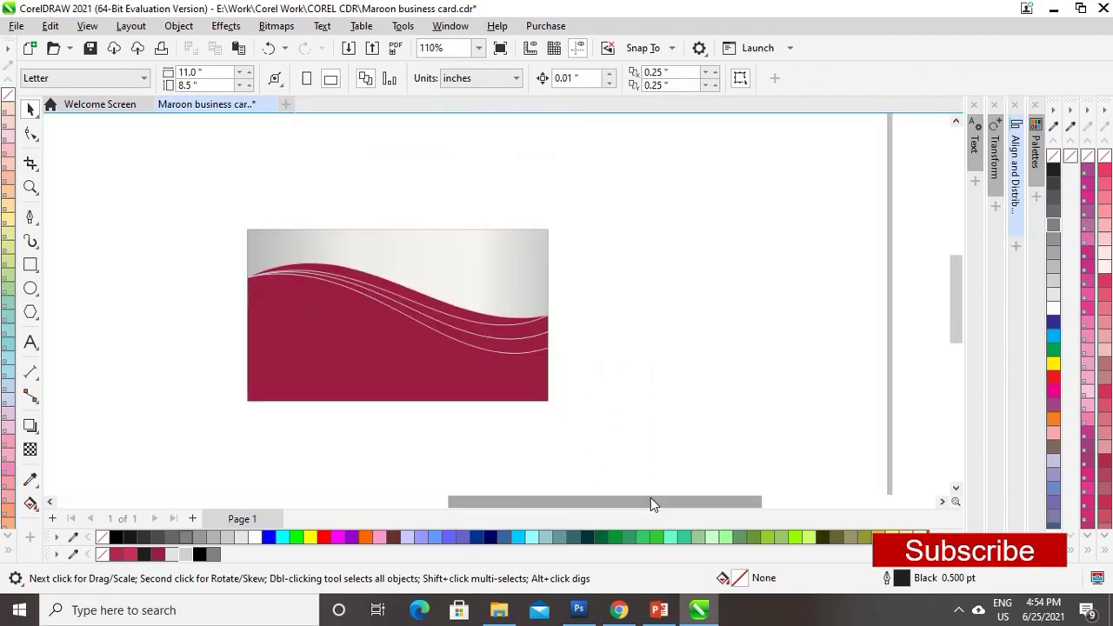
scroll(743, 361, up, 1)
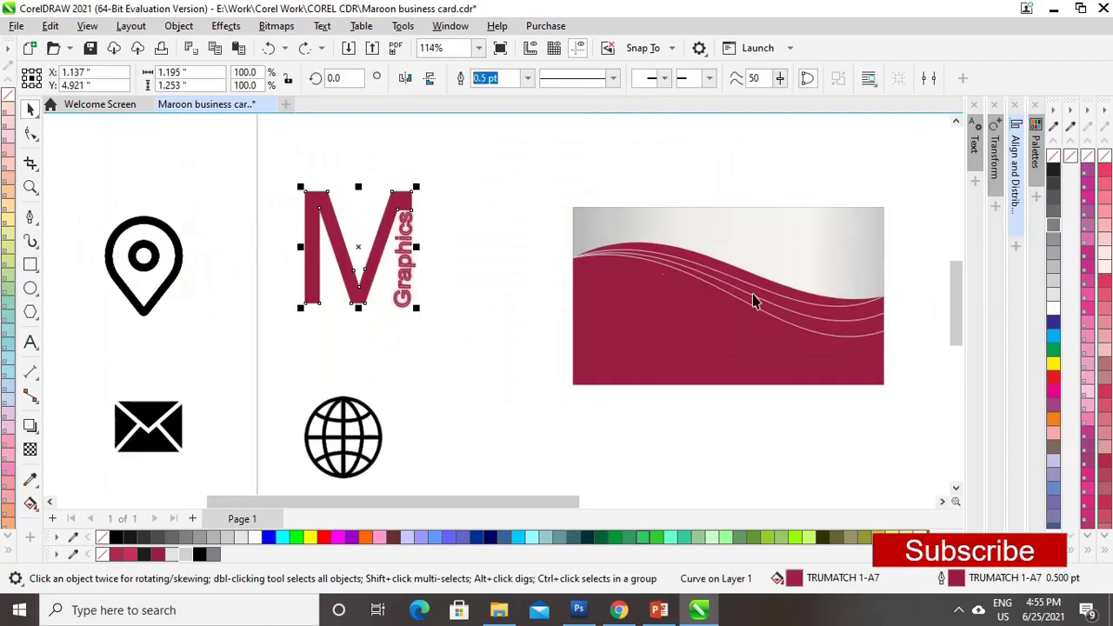
- Shrink and group the M Graphics logo, move it onto the card, and bring it to front
drag(297, 156, 488, 324)
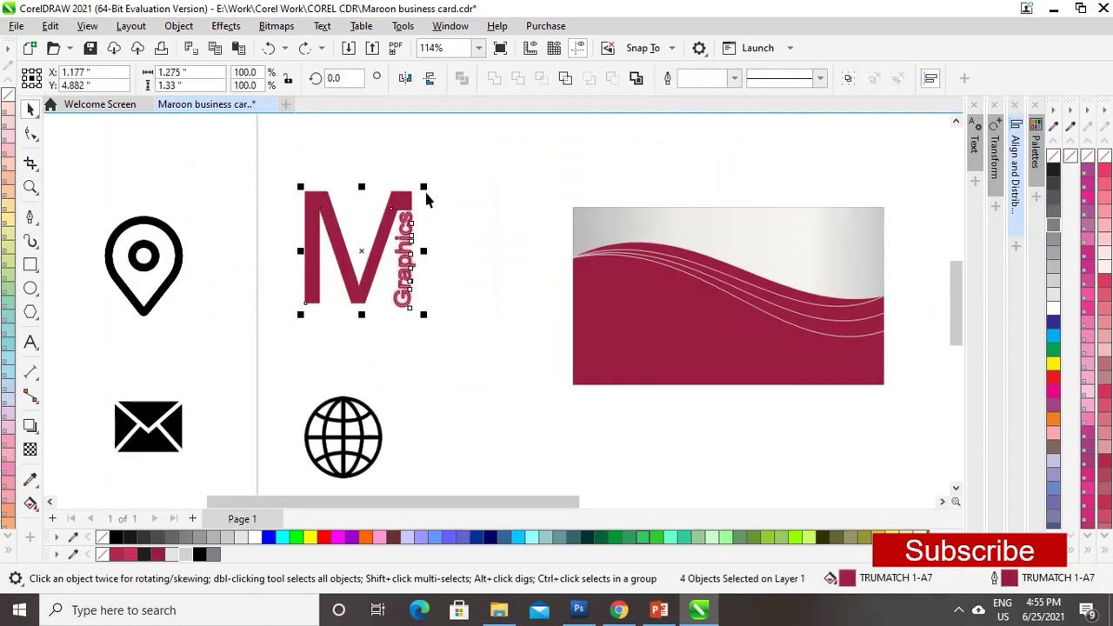
drag(426, 188, 371, 256)
key(ctrl+g)
drag(320, 296, 592, 231)
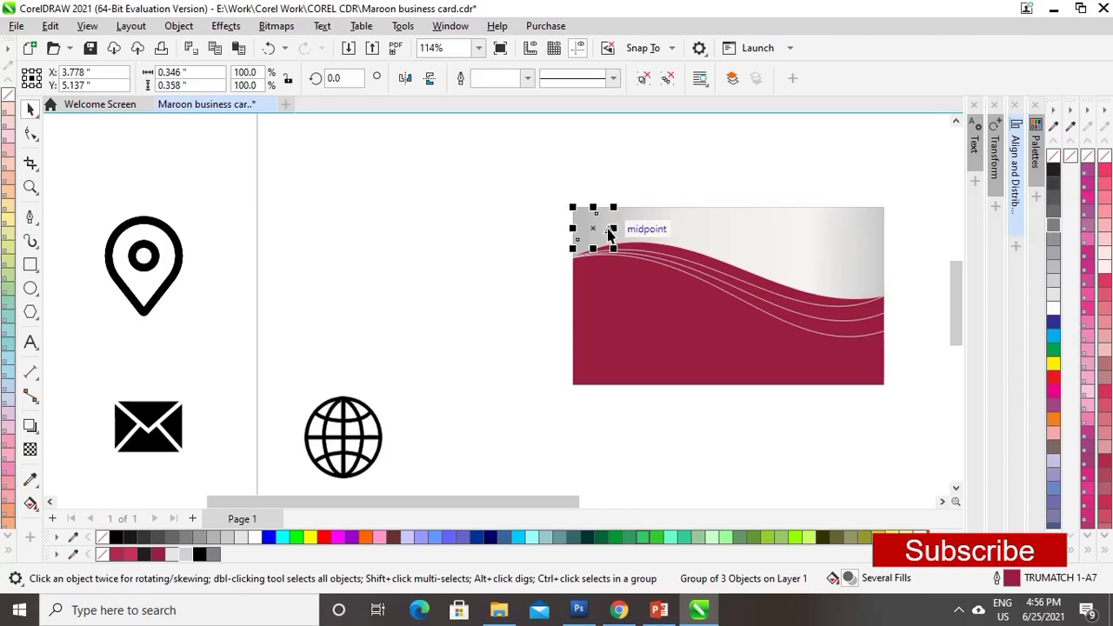
key(shift+Page_Up)
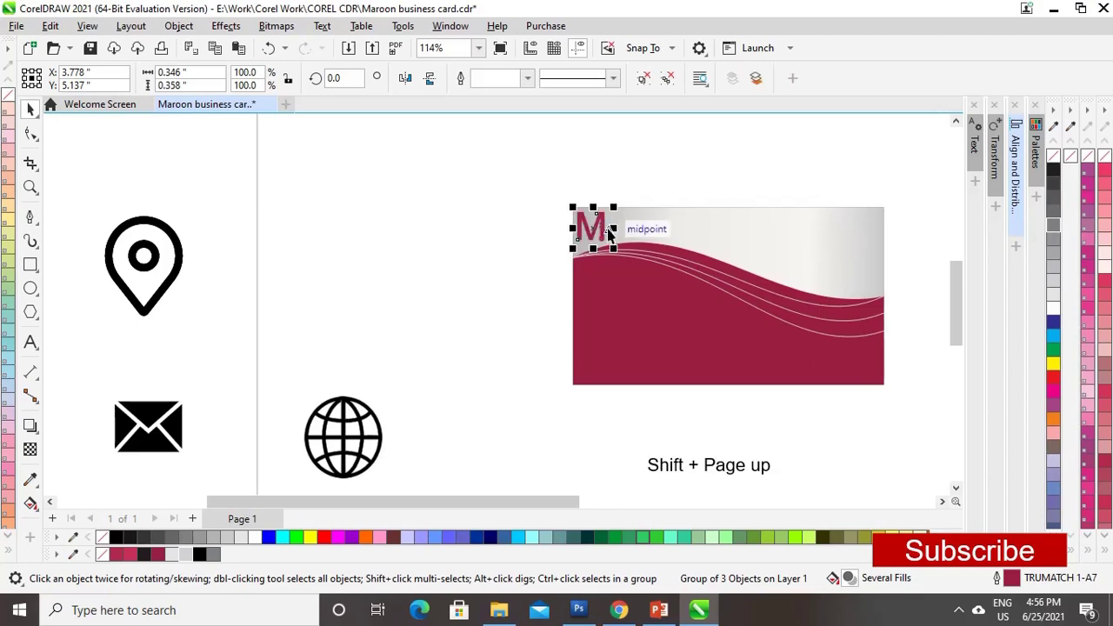
click(494, 351)
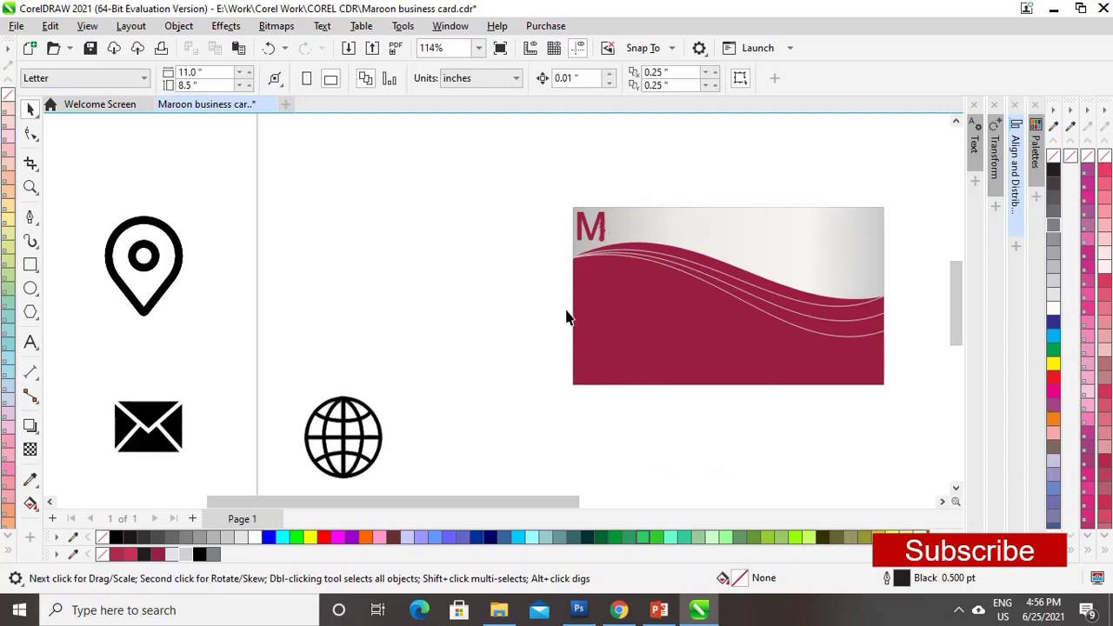
- Regroup the logo, scale it to about 45% (0.18 inch wide), and place it in the top-left corner
key(z)
drag(529, 180, 667, 295)
key(space)
click(535, 330)
click(527, 326)
key(ctrl+g)
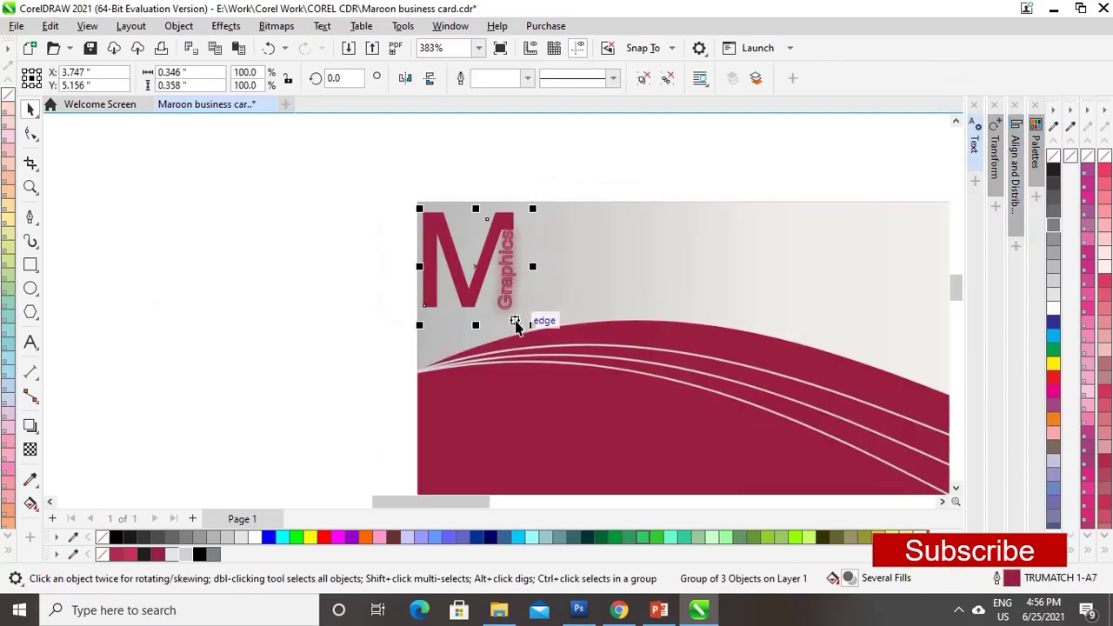
drag(533, 210, 476, 246)
drag(452, 304, 448, 247)
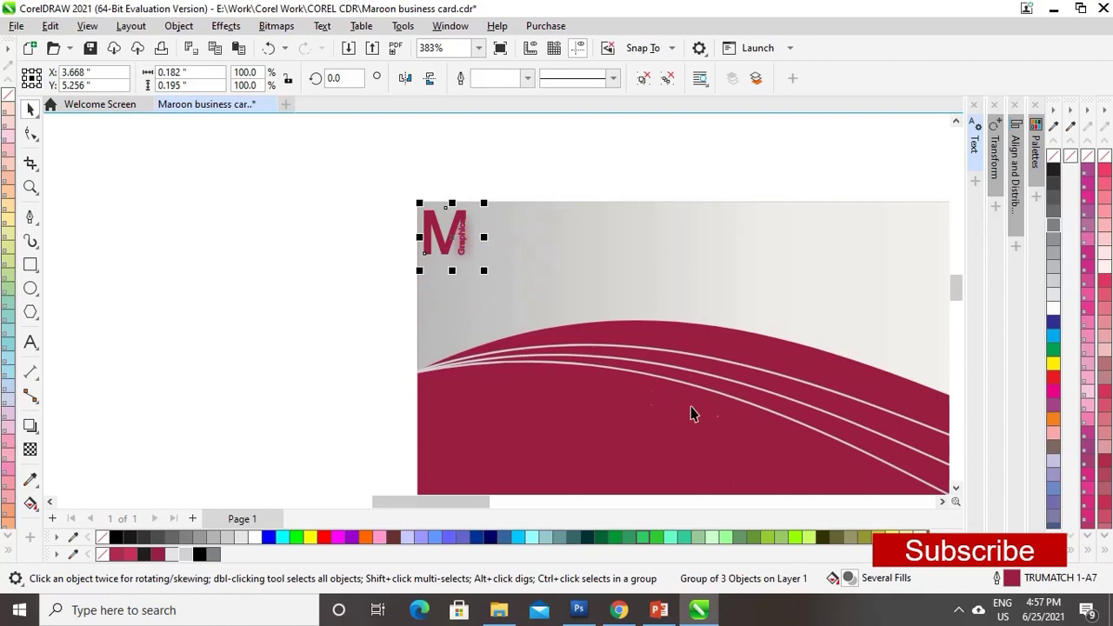
drag(470, 498, 536, 502)
scroll(933, 257, down, 2)
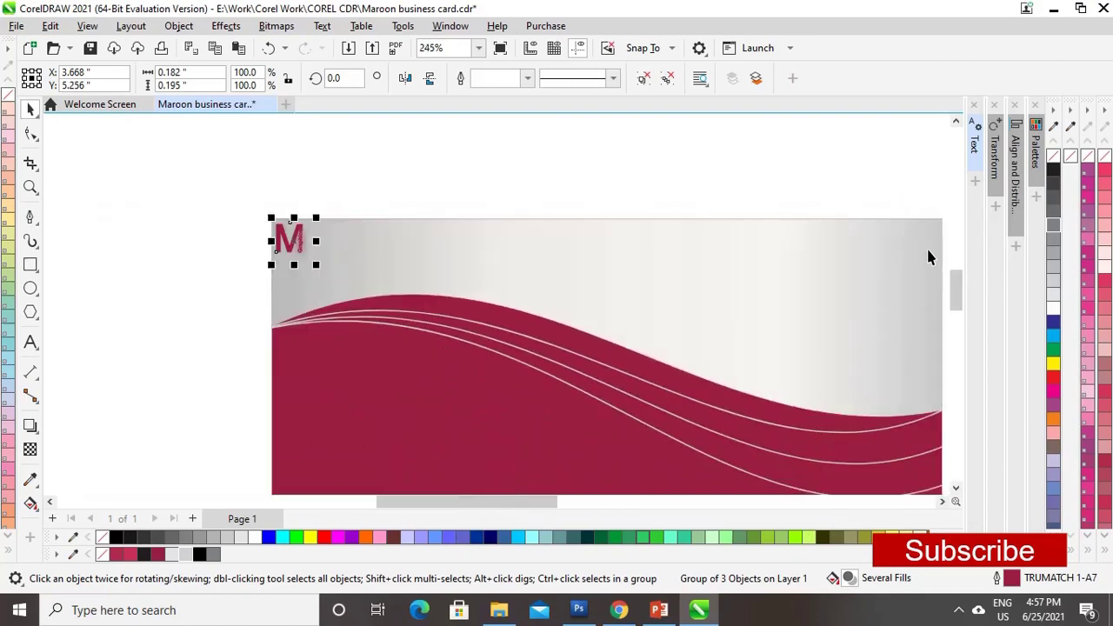
click(630, 207)
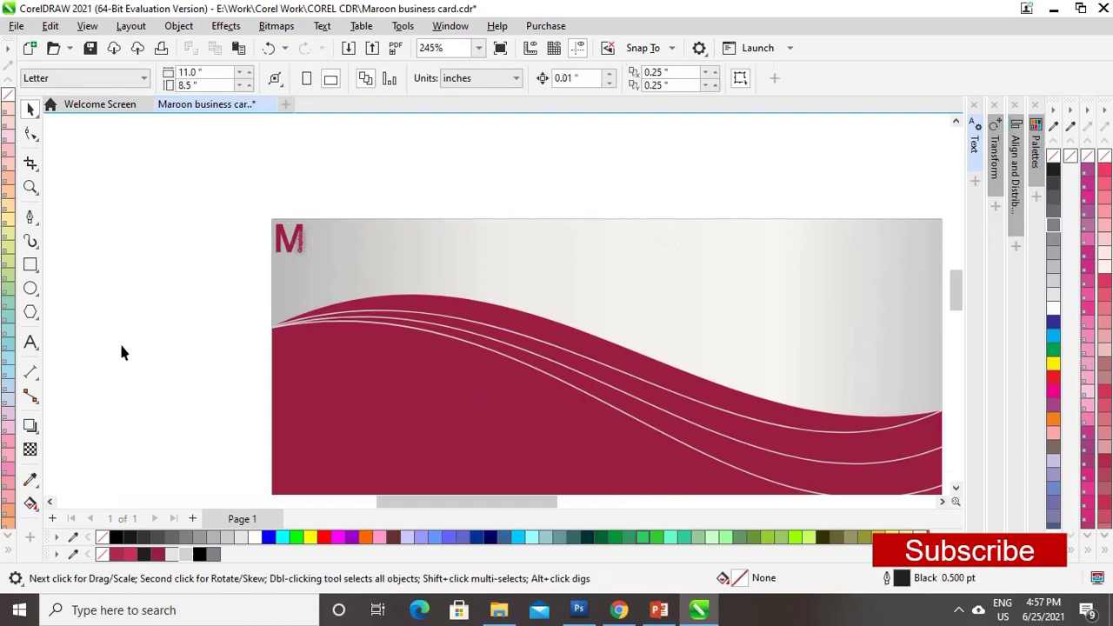
- Make Adobe Garamond Pro Bold the document's default text font and start a text object on the card
click(32, 340)
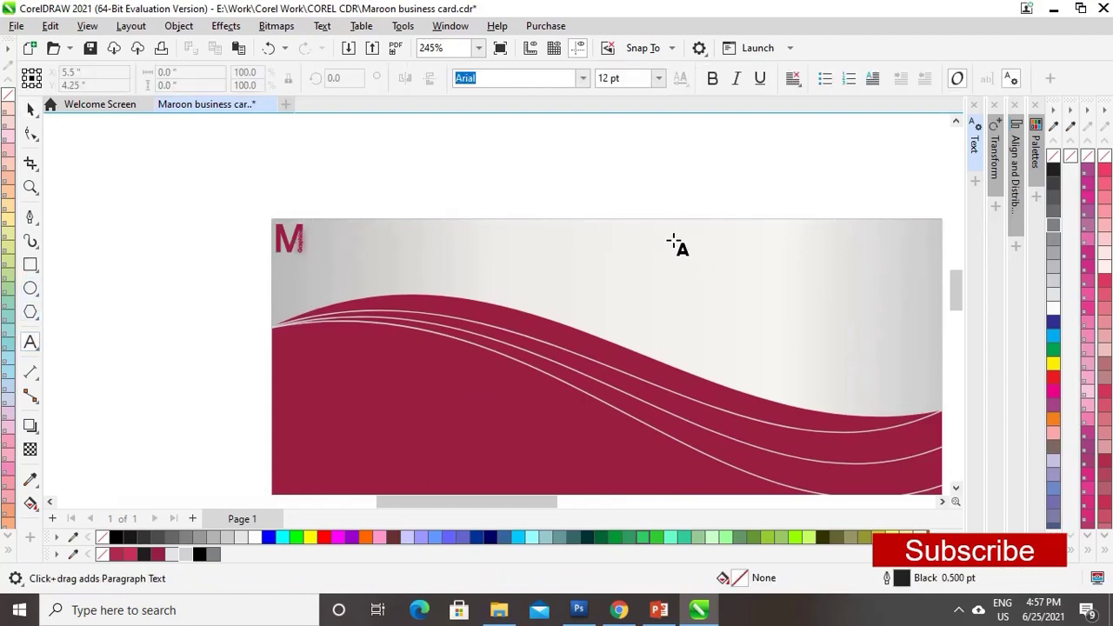
click(583, 79)
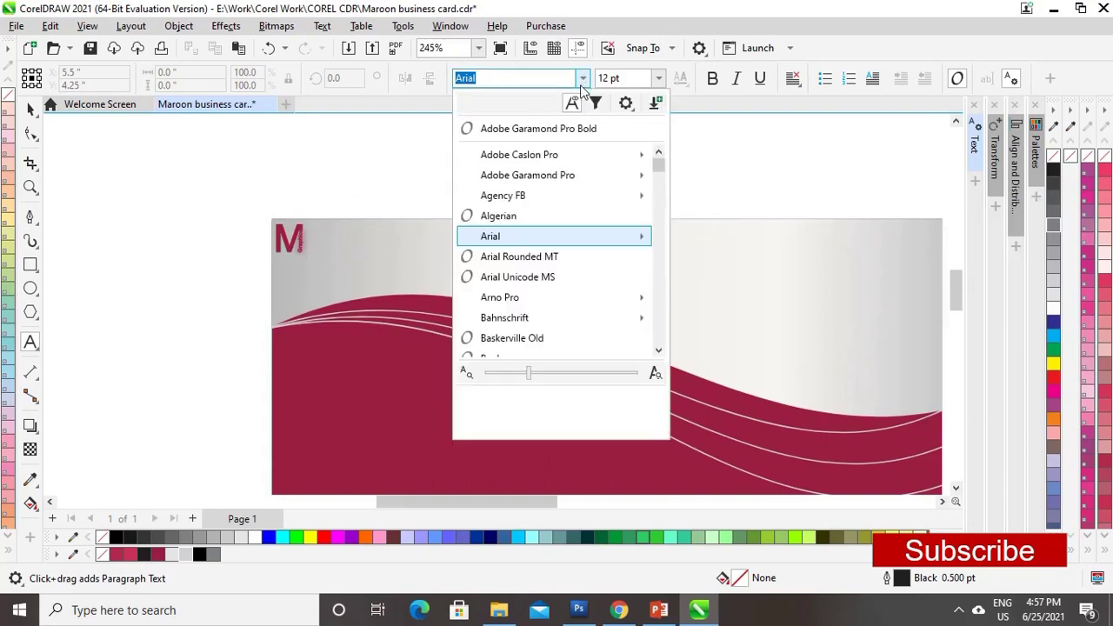
click(583, 78)
click(585, 80)
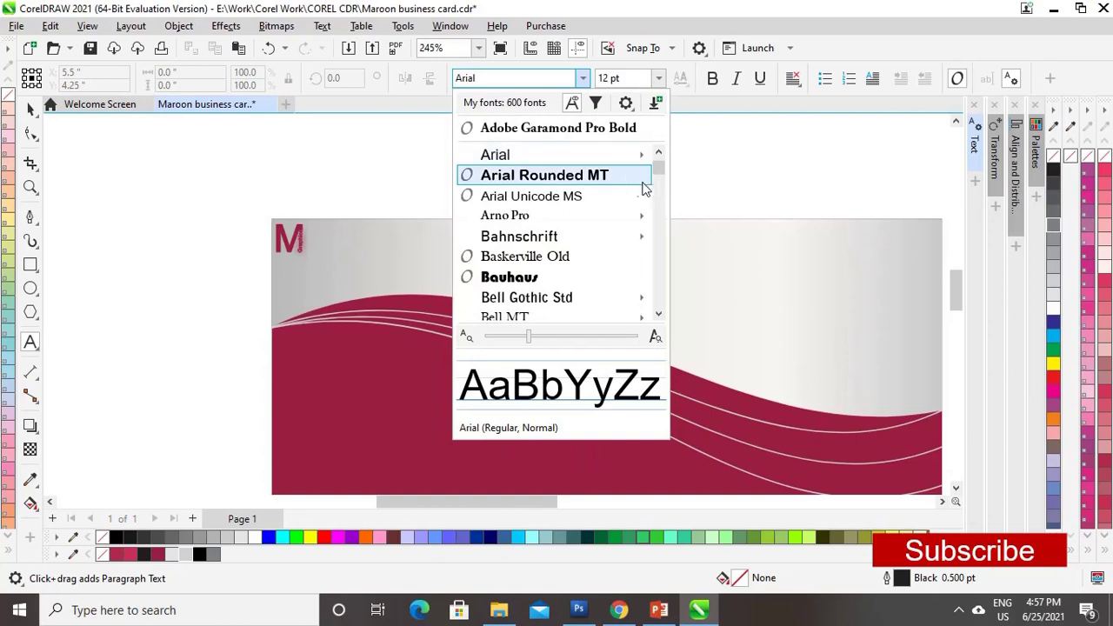
scroll(659, 168, up, 2)
mouse_move(574, 175)
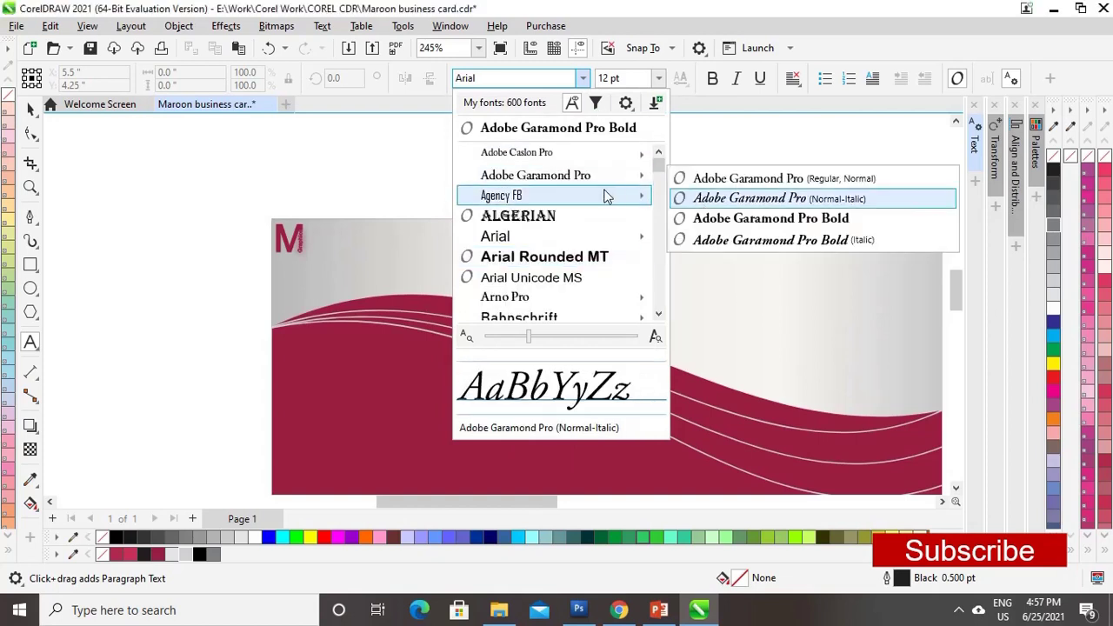
click(742, 224)
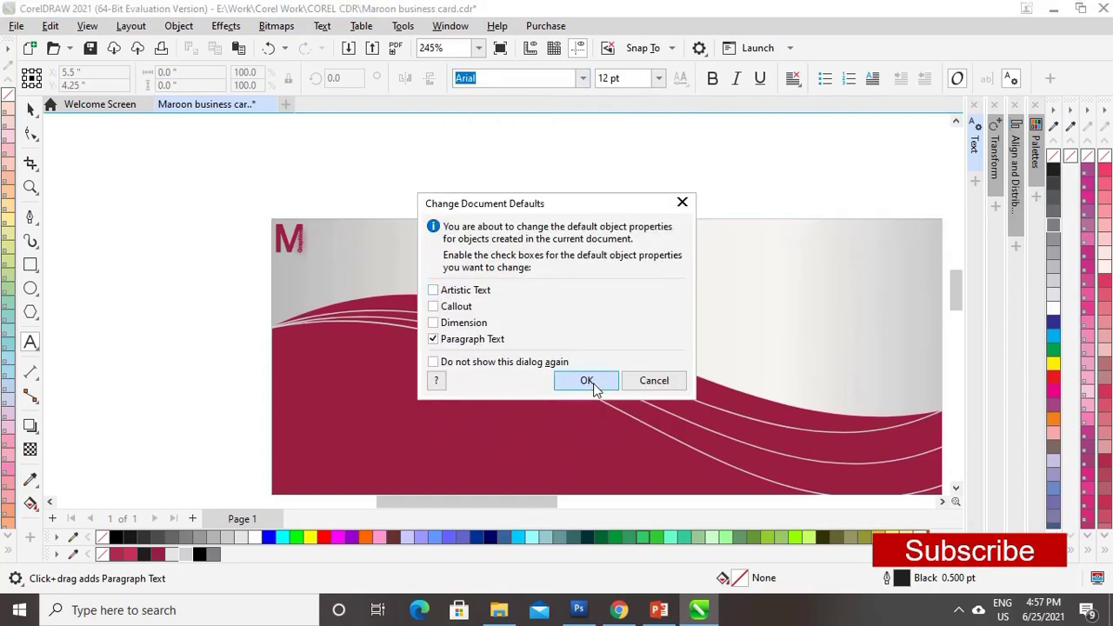
click(586, 380)
click(667, 246)
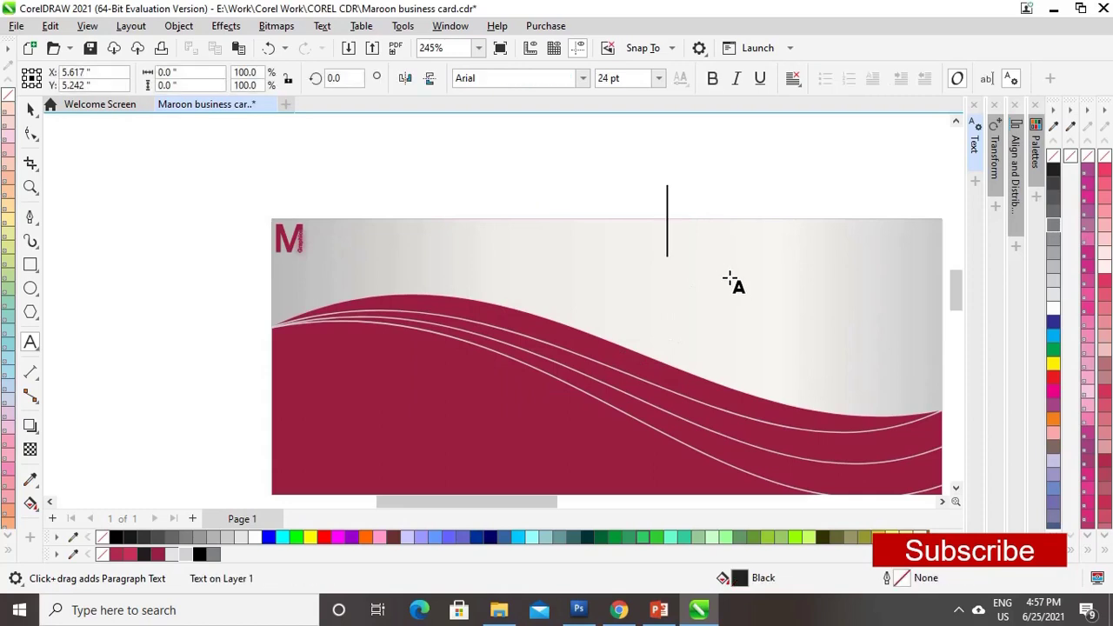
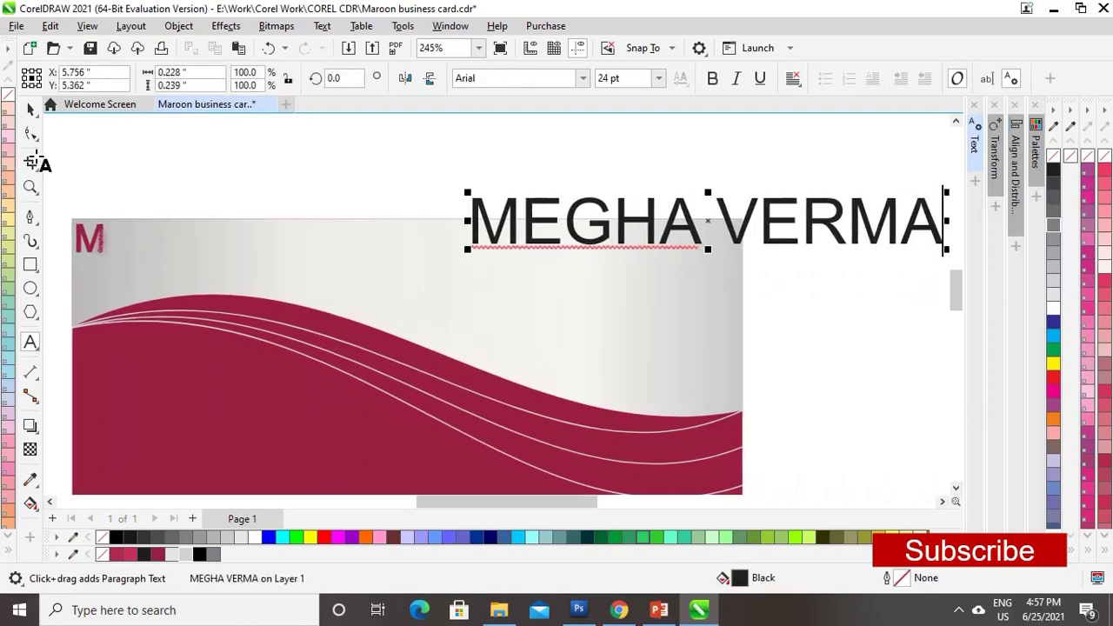
- Type the person's name, scale it down and place it top right in maroon
click(31, 108)
click(943, 188)
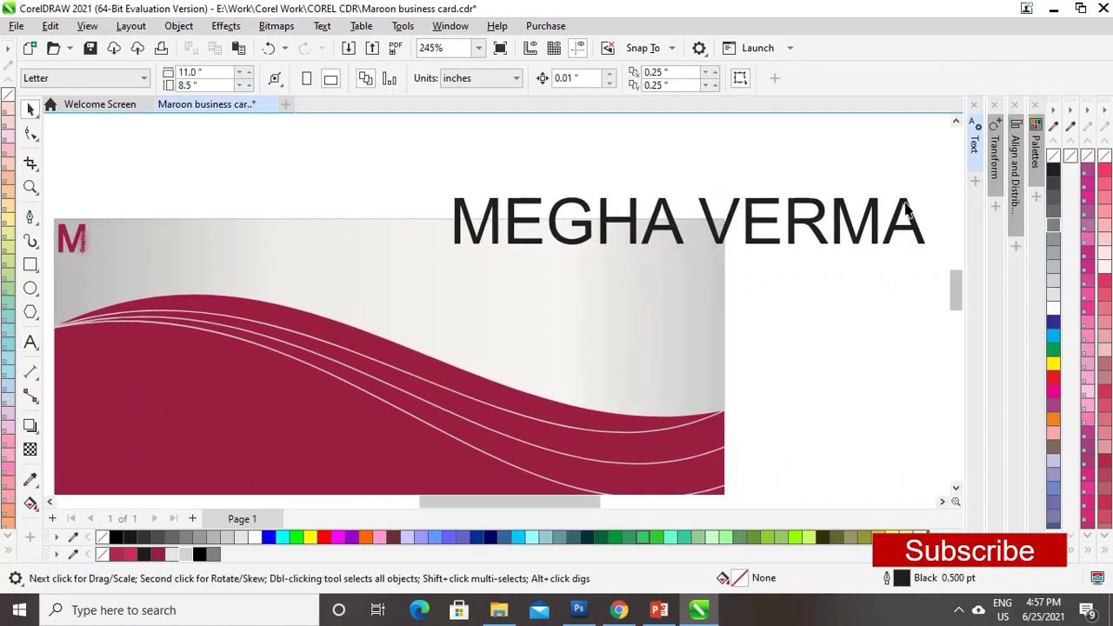
click(912, 204)
drag(929, 192, 823, 222)
drag(625, 234, 695, 239)
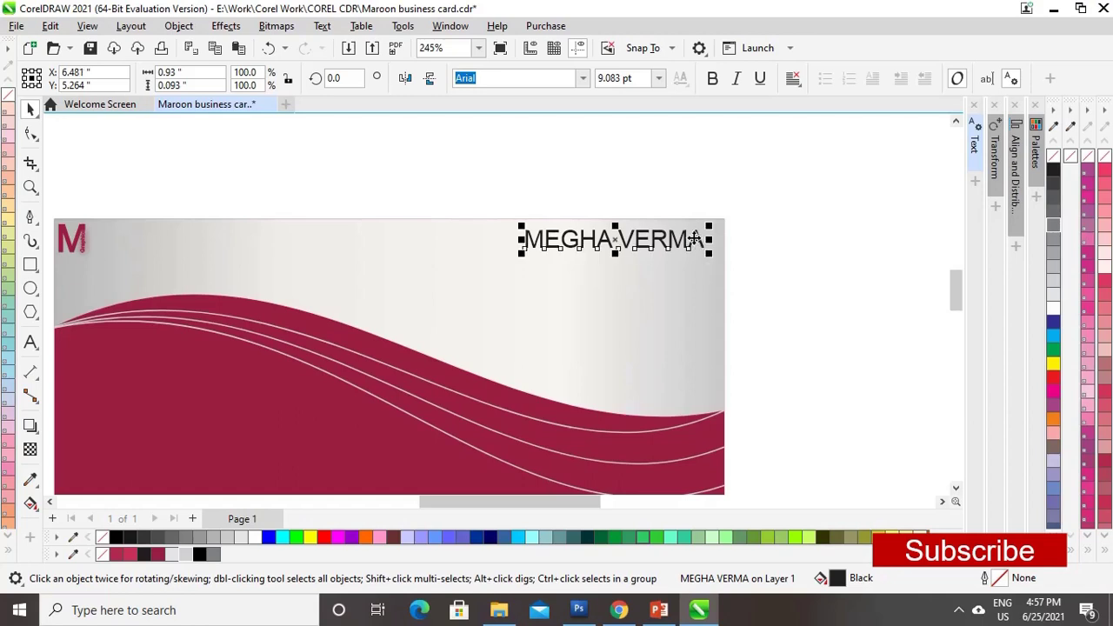
click(160, 555)
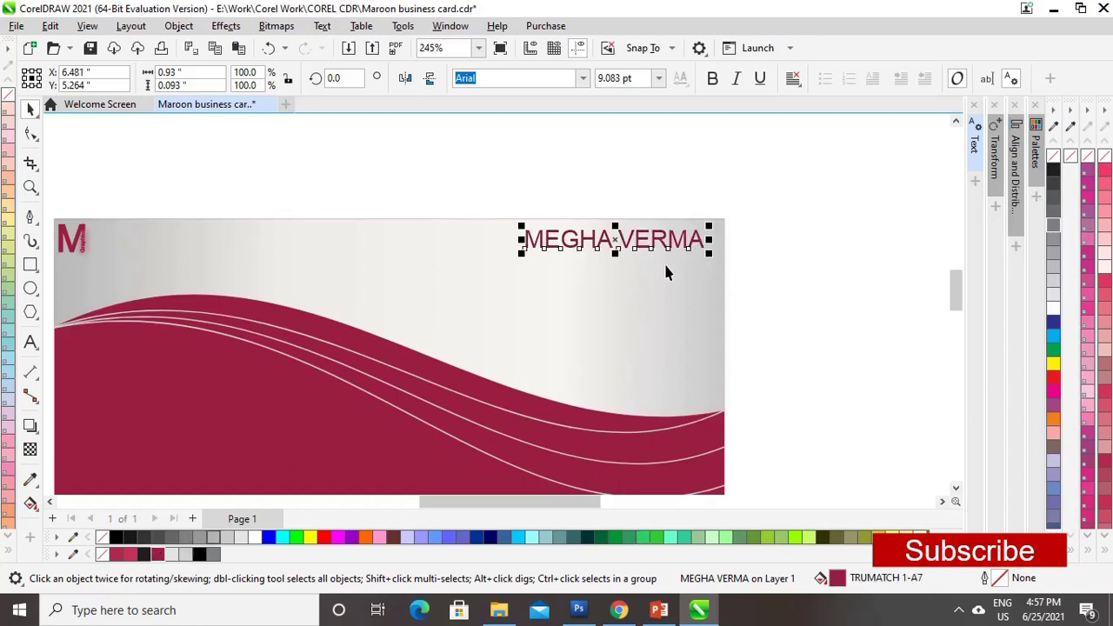
drag(710, 224, 718, 226)
- Underline the name and set its font to Adobe Garamond Pro Bold
click(759, 78)
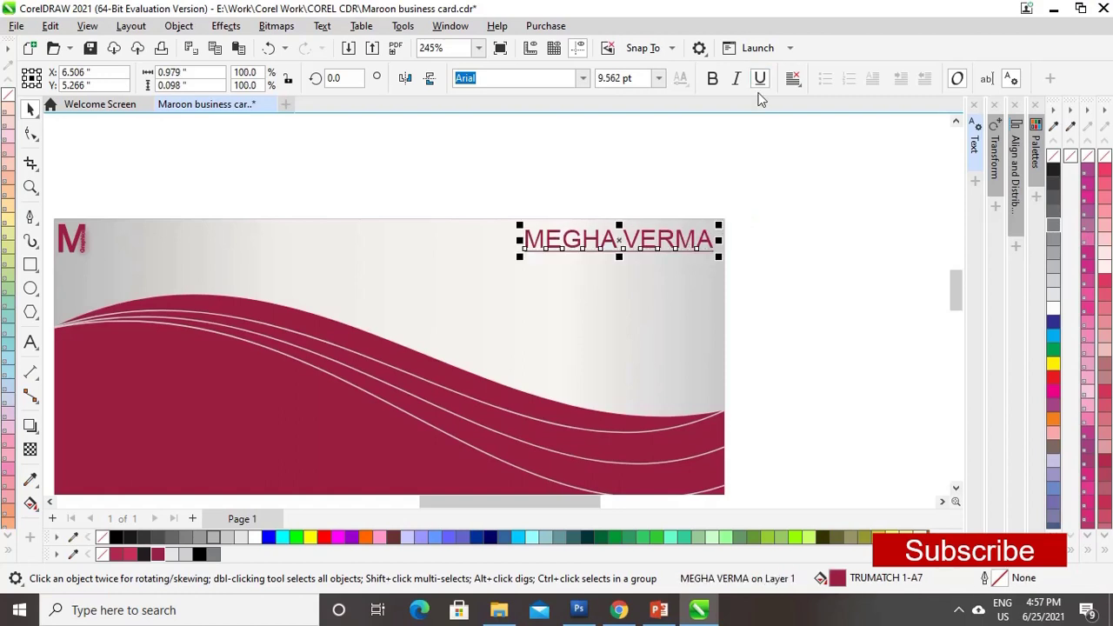
click(835, 233)
click(604, 241)
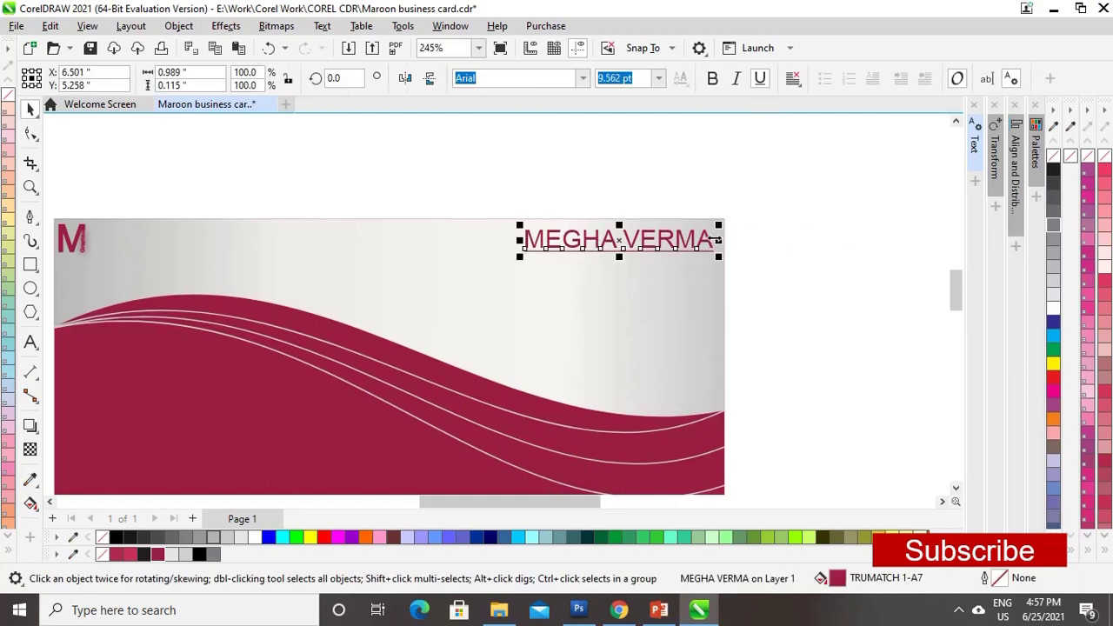
click(716, 241)
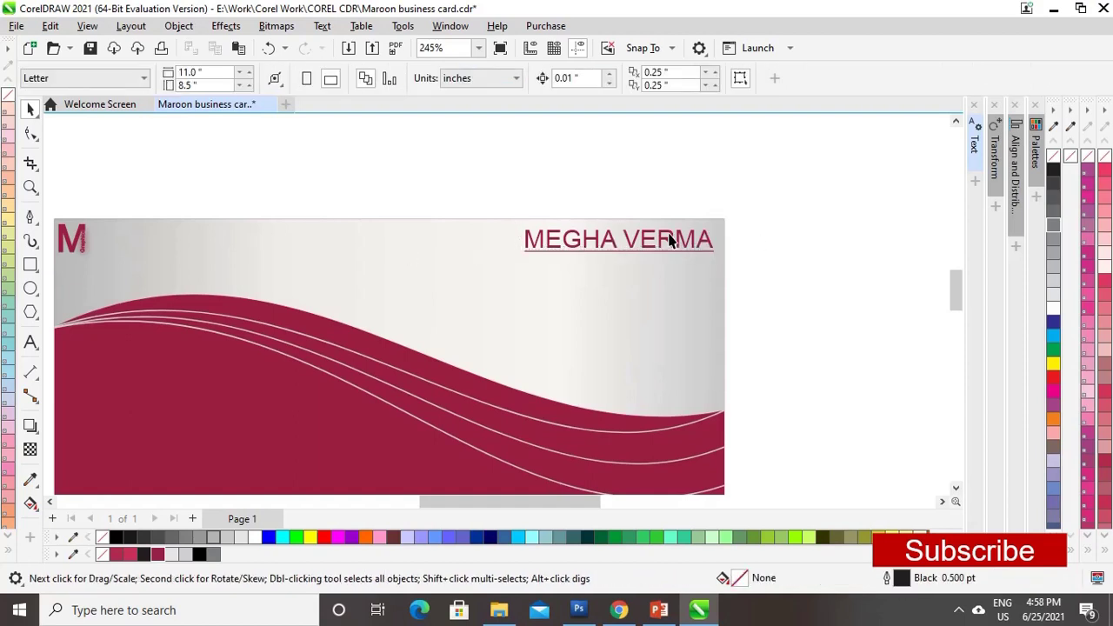
click(674, 241)
click(581, 78)
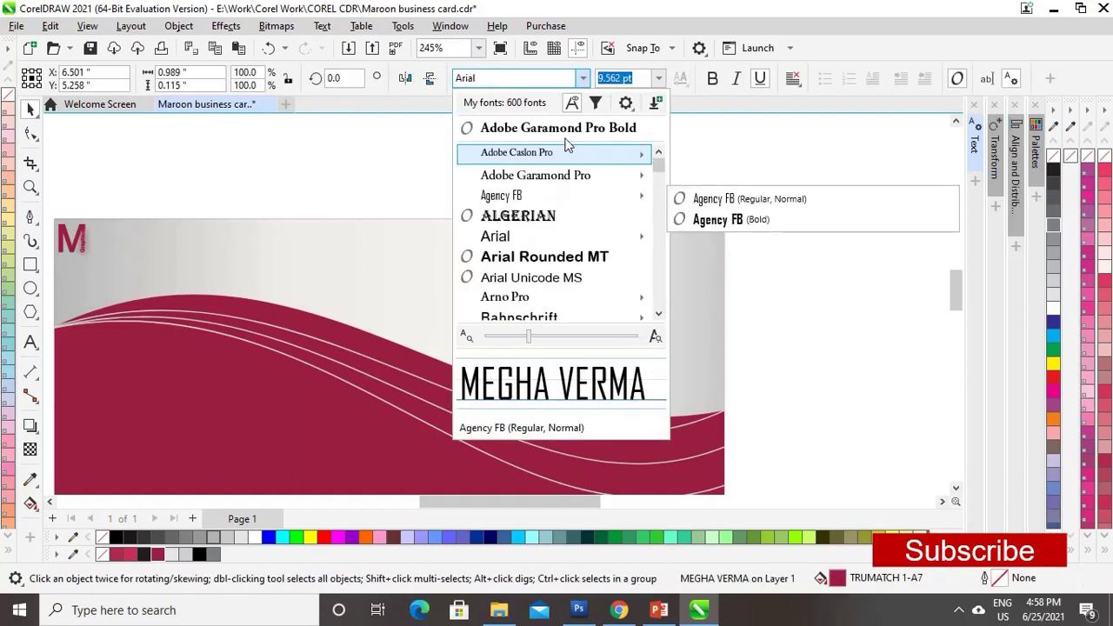
click(572, 129)
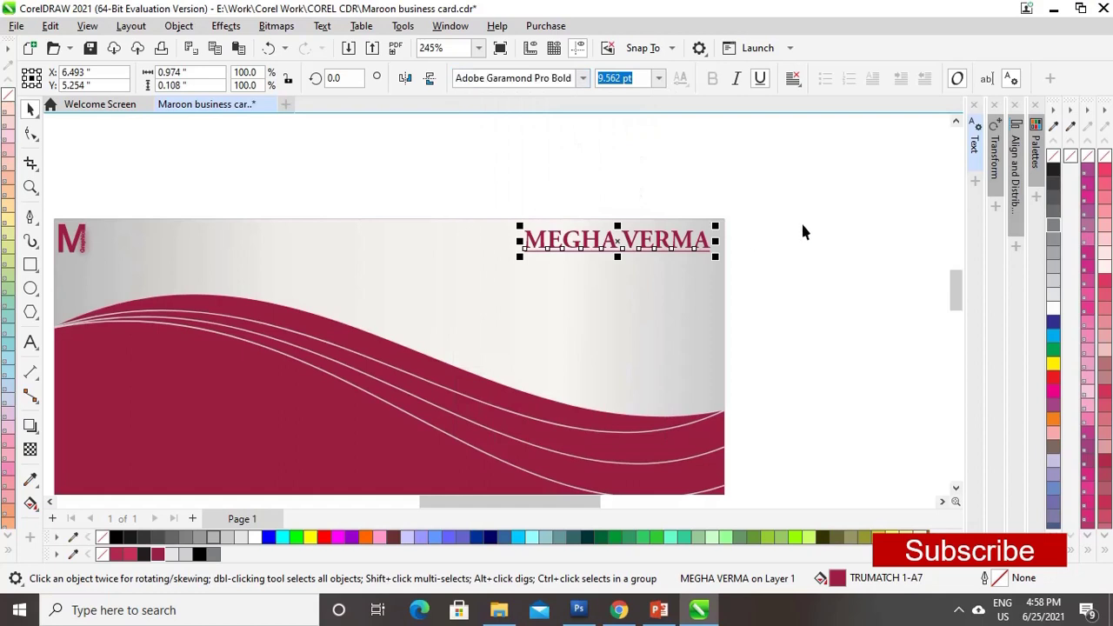
click(617, 306)
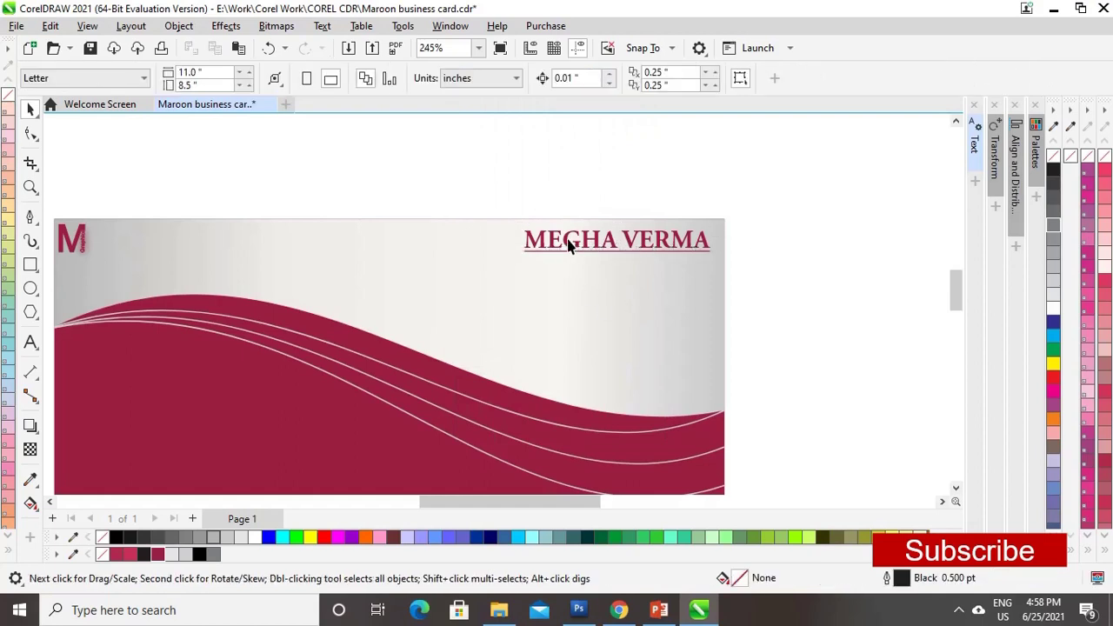
click(31, 343)
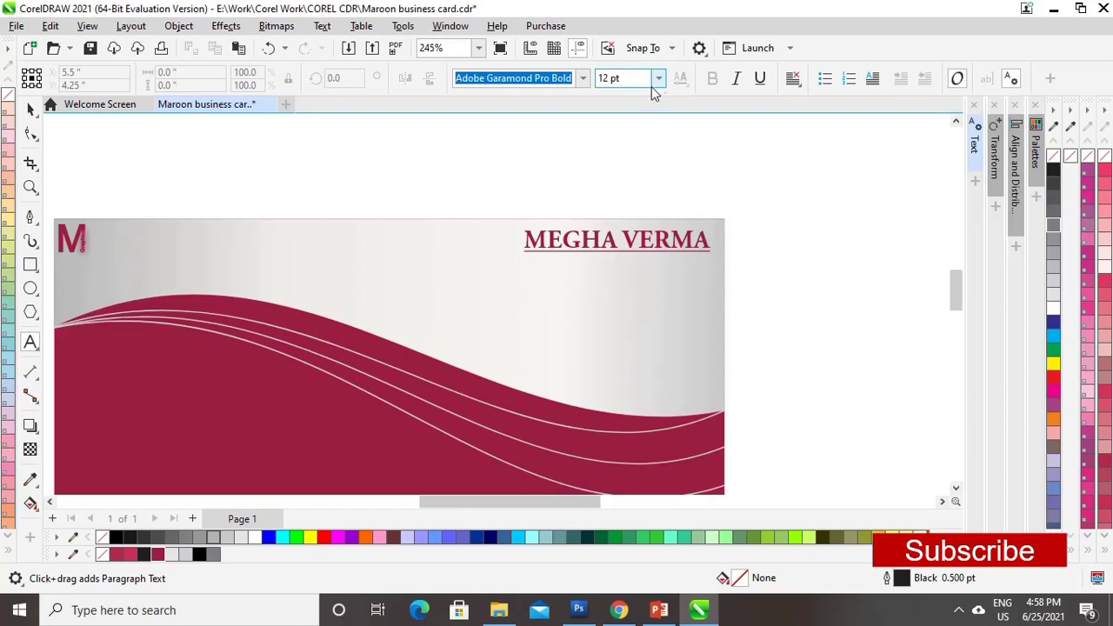
- Set the default text size to 8 pt and add the title 'Graphic Designr' below the name
click(659, 79)
click(608, 130)
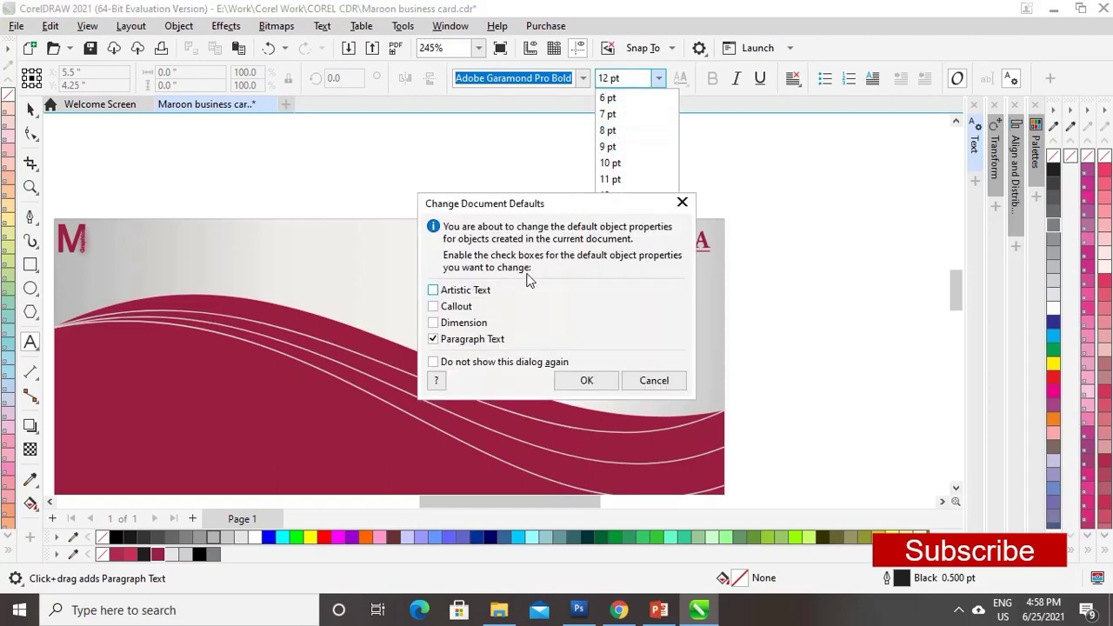
click(586, 380)
click(534, 301)
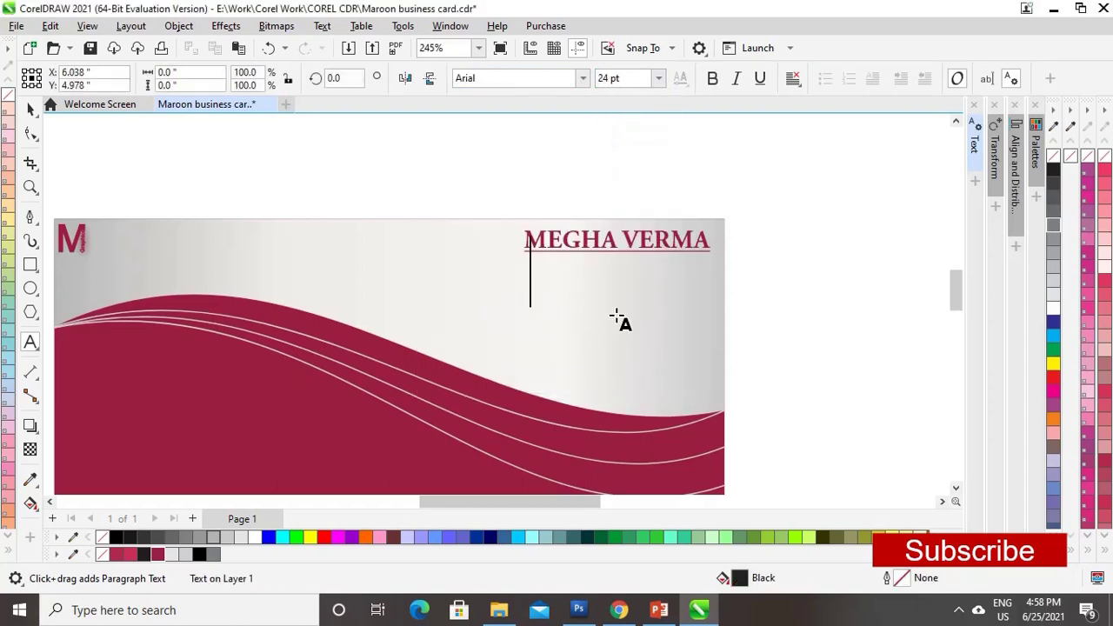
text(Graphic Des)
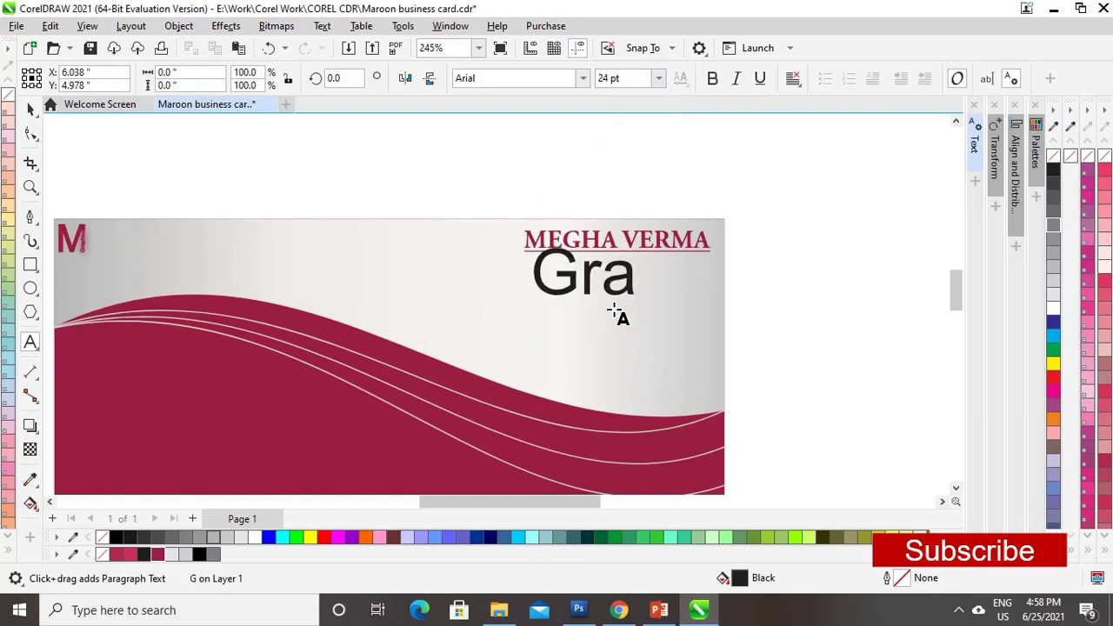
text(ignr)
key(ctrl+space)
drag(939, 292, 455, 300)
- Correct the title to 'Graphic Designer' and position it directly under the name
click(30, 342)
click(446, 319)
text(esigner)
key(ctrl+space)
drag(423, 340, 606, 271)
click(738, 306)
scroll(738, 306, left, 5)
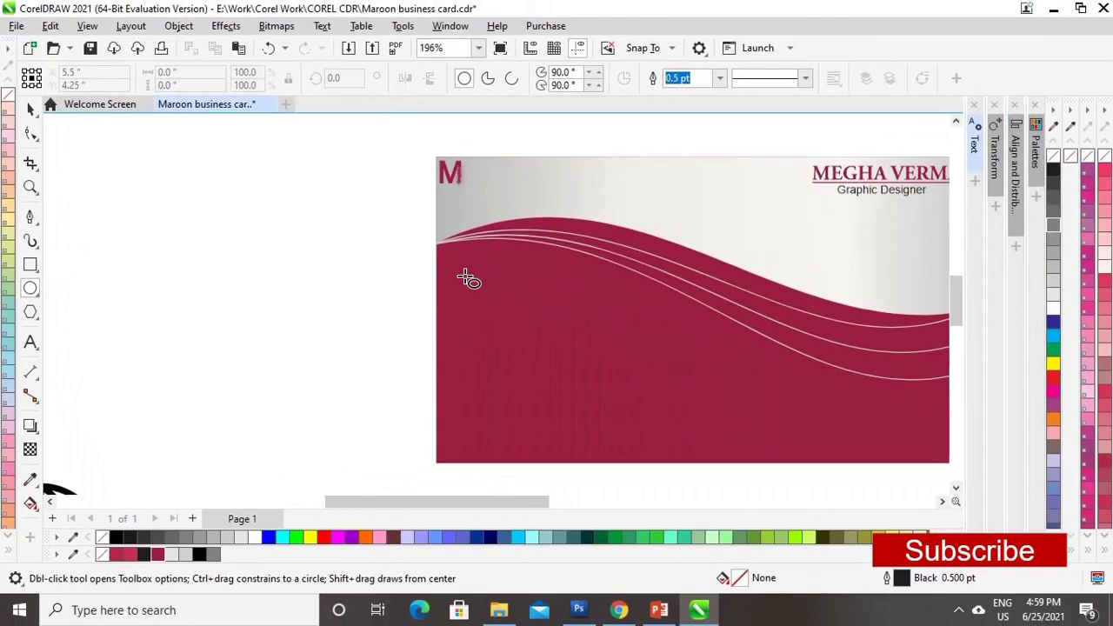
- Draw a small ellipse on the maroon area, filled 20% Black with no outline
drag(469, 278, 517, 319)
click(30, 108)
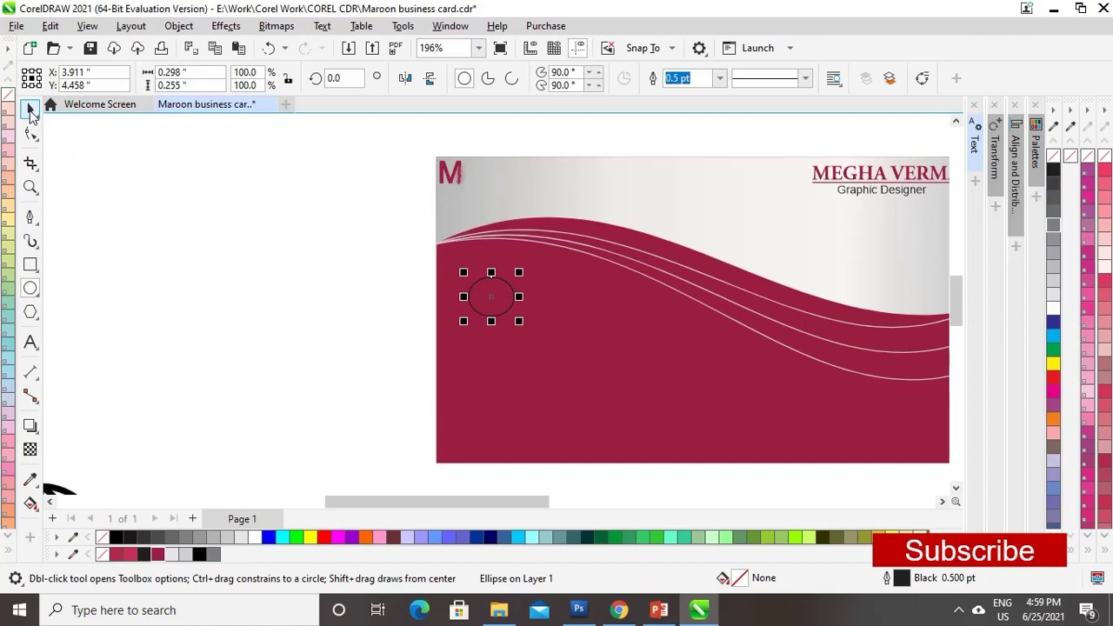
click(185, 556)
right_click(102, 556)
right_click(103, 561)
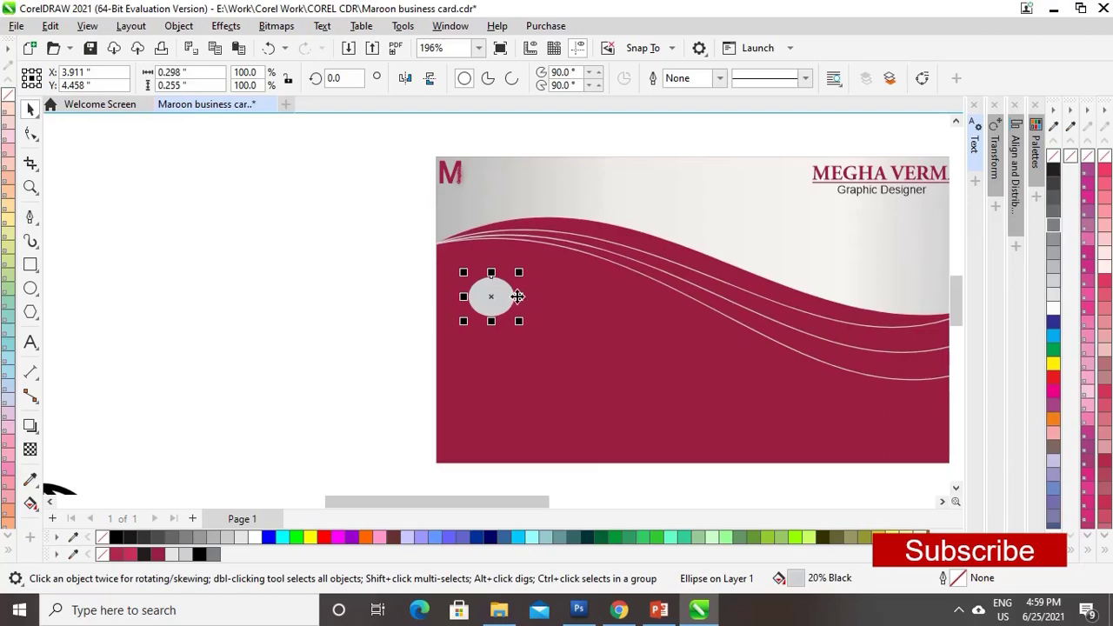
- Copy the silver background's gradient fill onto the ellipse and move it toward the left edge
click(51, 25)
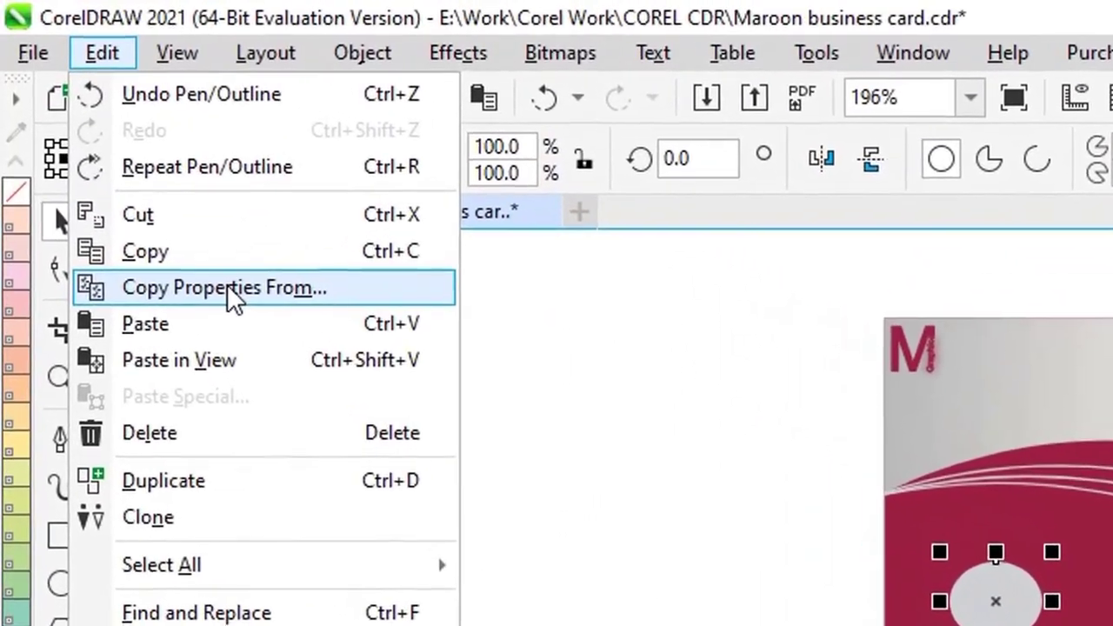
click(213, 266)
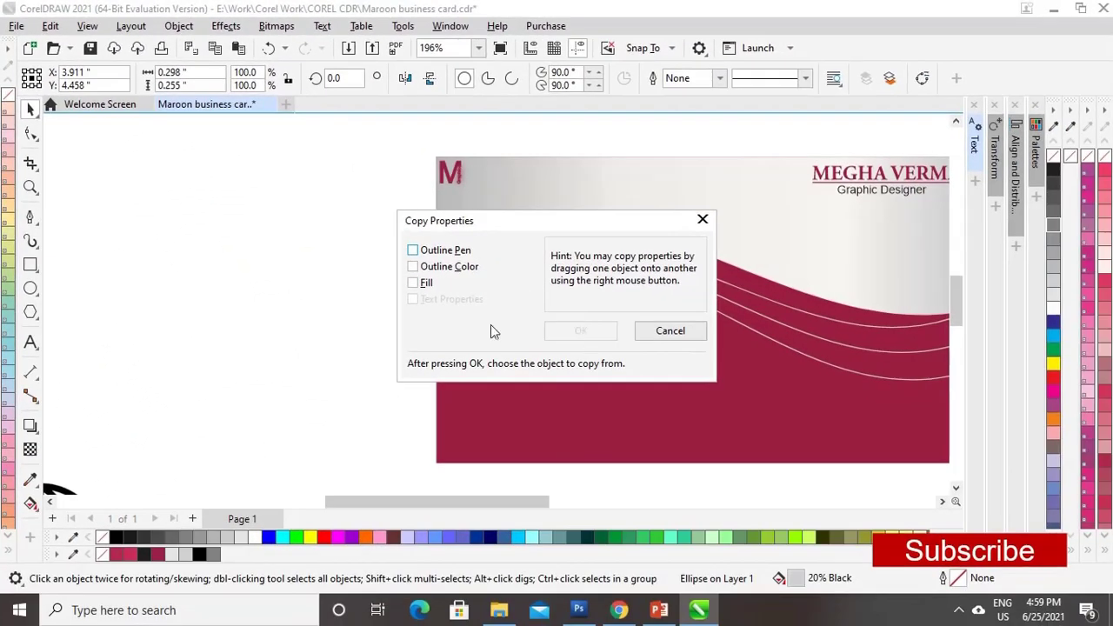
click(414, 283)
click(597, 332)
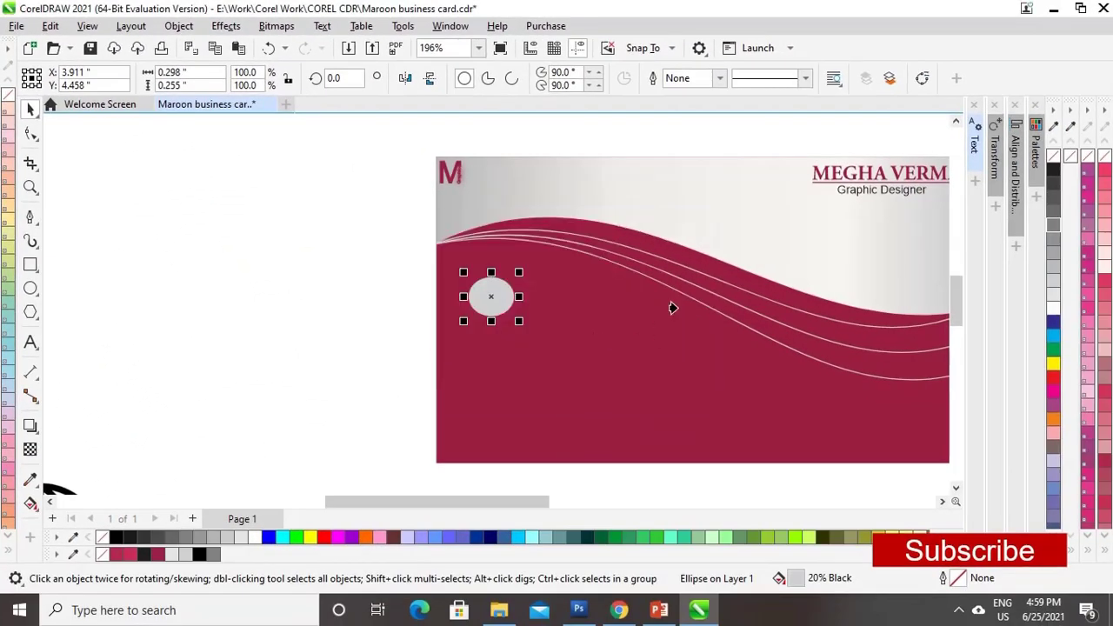
click(672, 200)
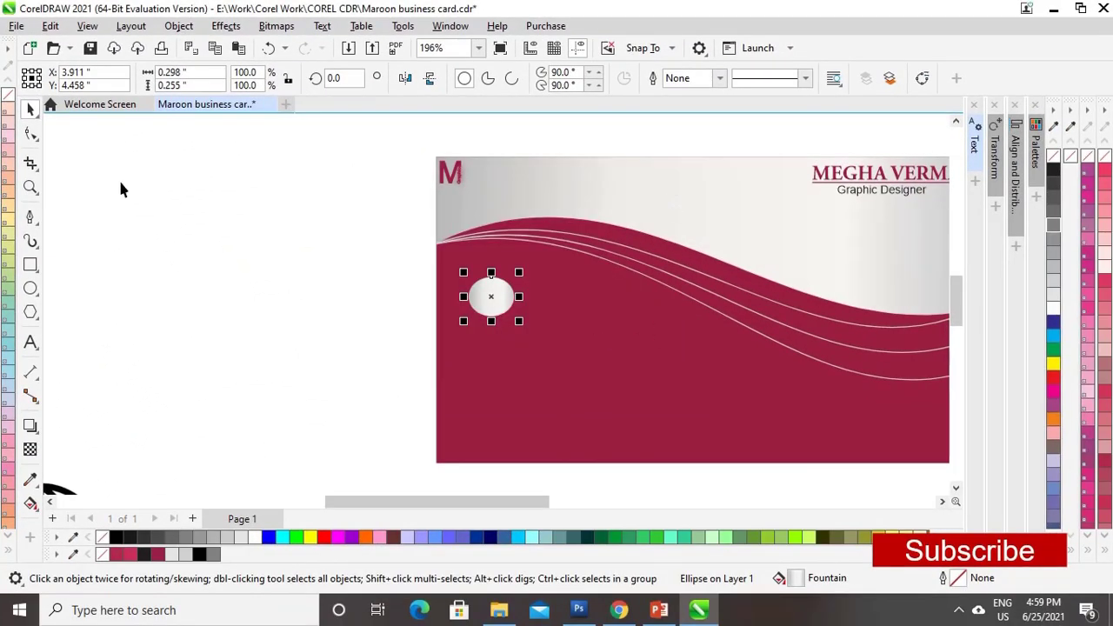
click(356, 329)
drag(507, 304, 477, 326)
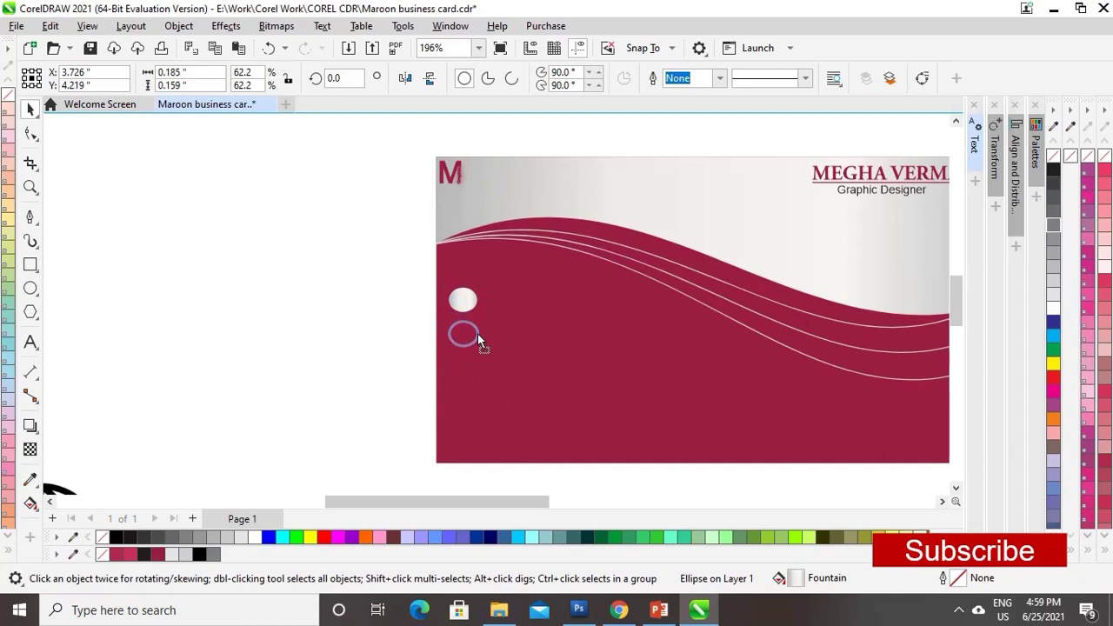
- Duplicate the circle downward, repeating with Ctrl+R to make a column of four
drag(478, 332, 478, 332)
right_click(478, 332)
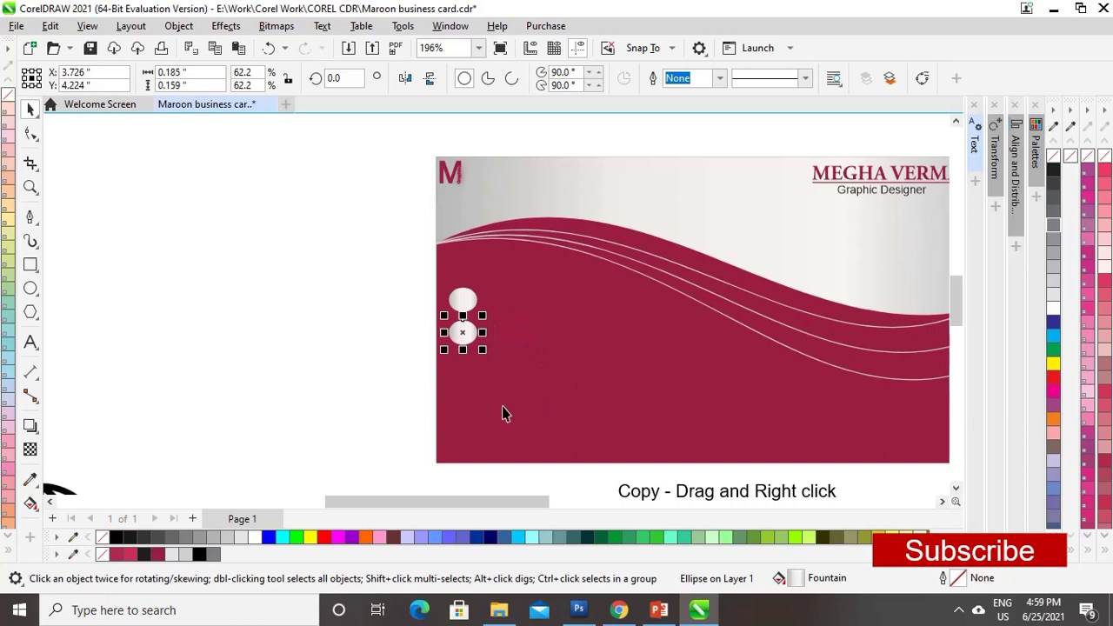
key(ctrl+r)
key(ctrl+r)
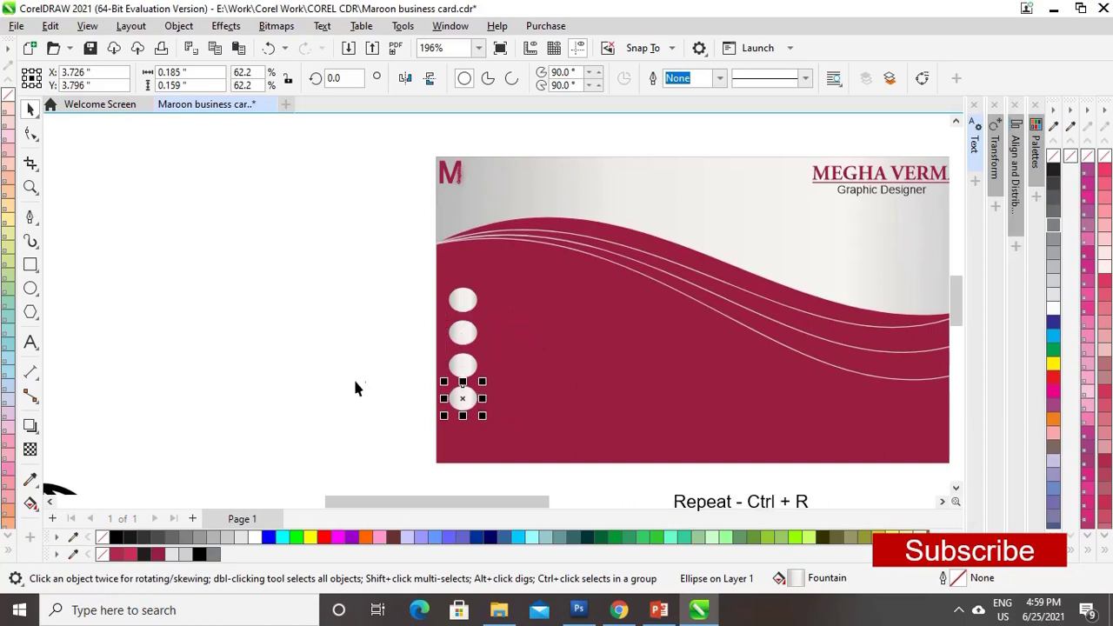
click(406, 323)
- Align the centres of the four circles horizontally using Align and Distribute
drag(465, 365, 510, 441)
click(931, 80)
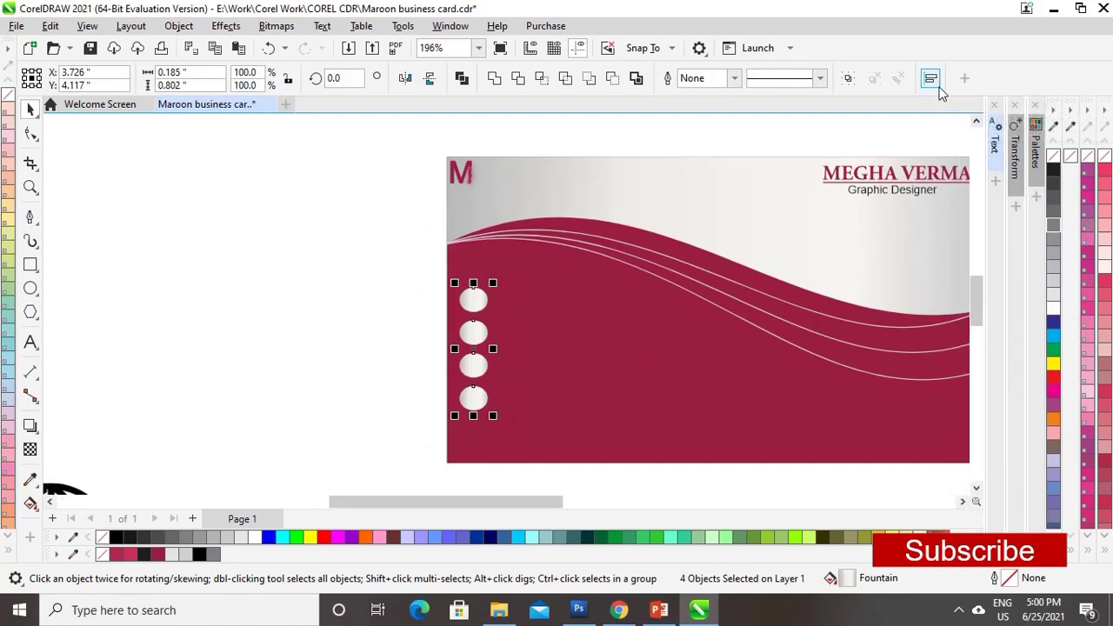
click(931, 80)
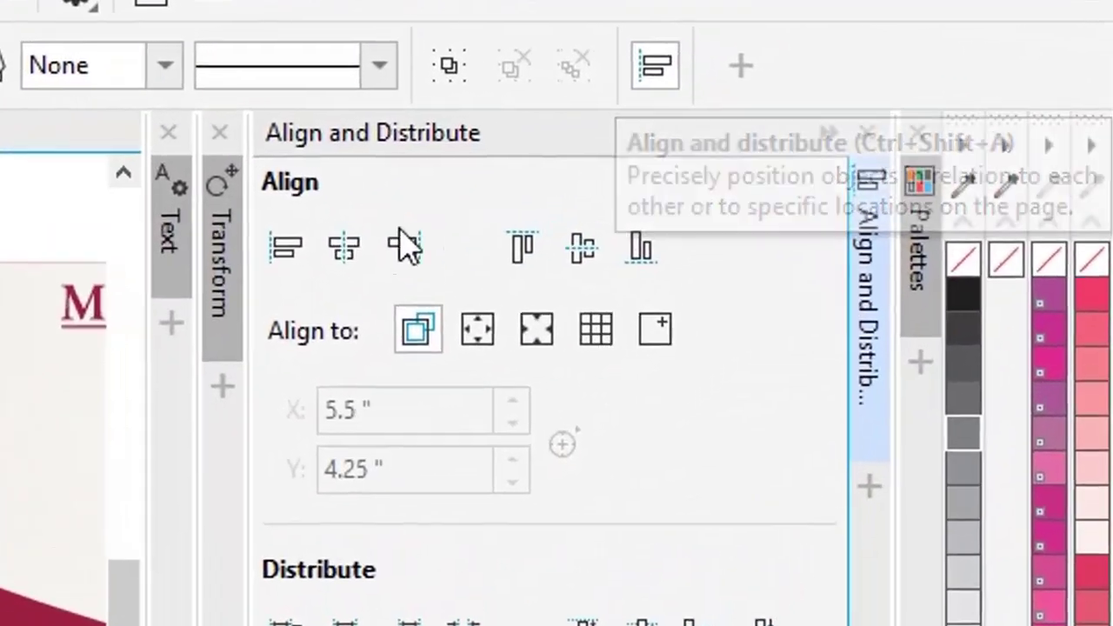
click(344, 249)
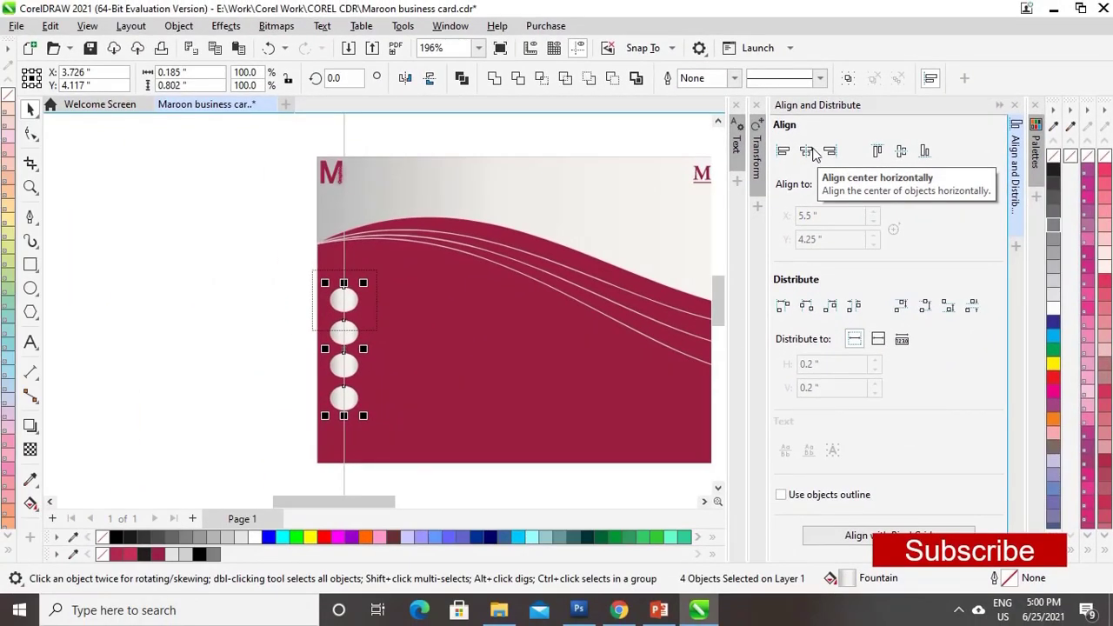
click(1000, 106)
click(223, 323)
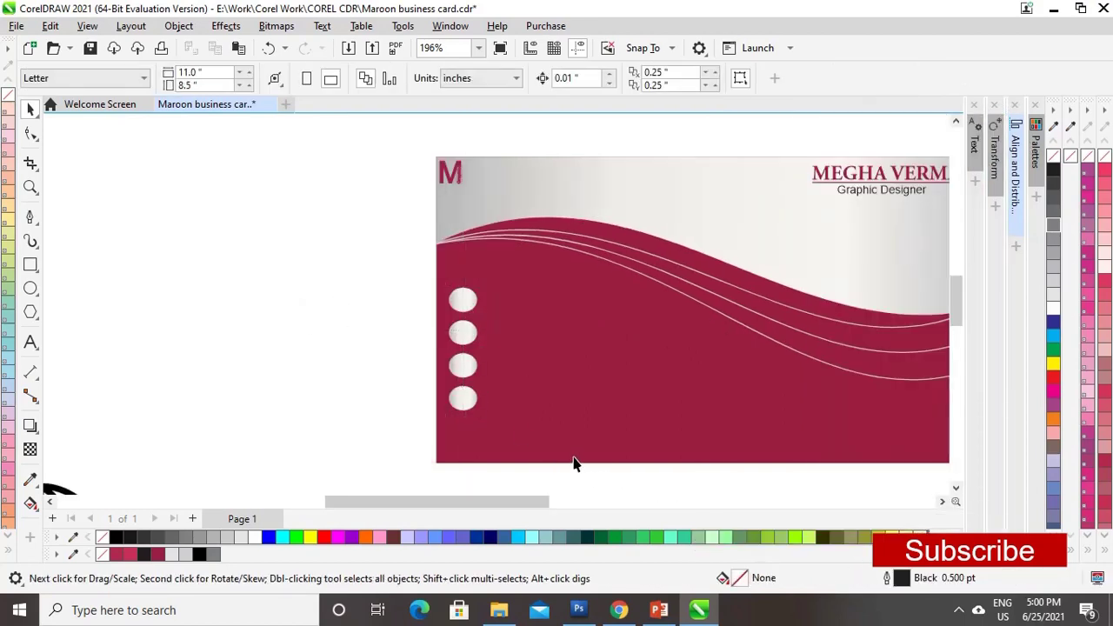
scroll(562, 470, down, 3)
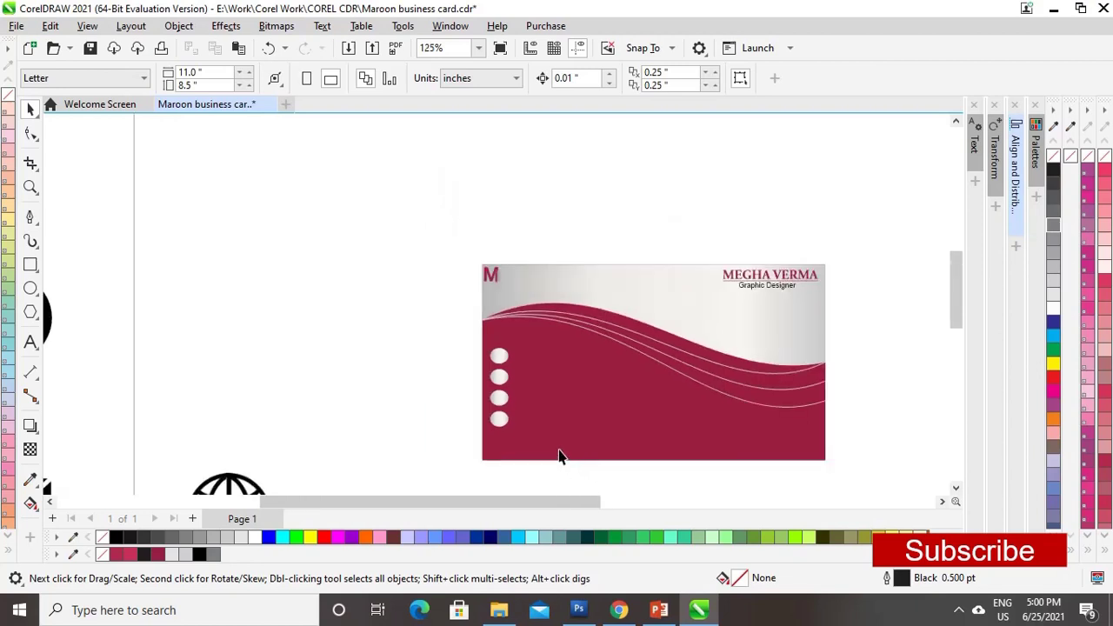
- Drag the phone, globe, envelope and pin icons onto the card, scaling them toward their circles
scroll(380, 327, up, 2)
click(381, 327)
drag(380, 328, 409, 297)
drag(240, 343, 483, 268)
drag(591, 151, 410, 370)
drag(234, 450, 261, 339)
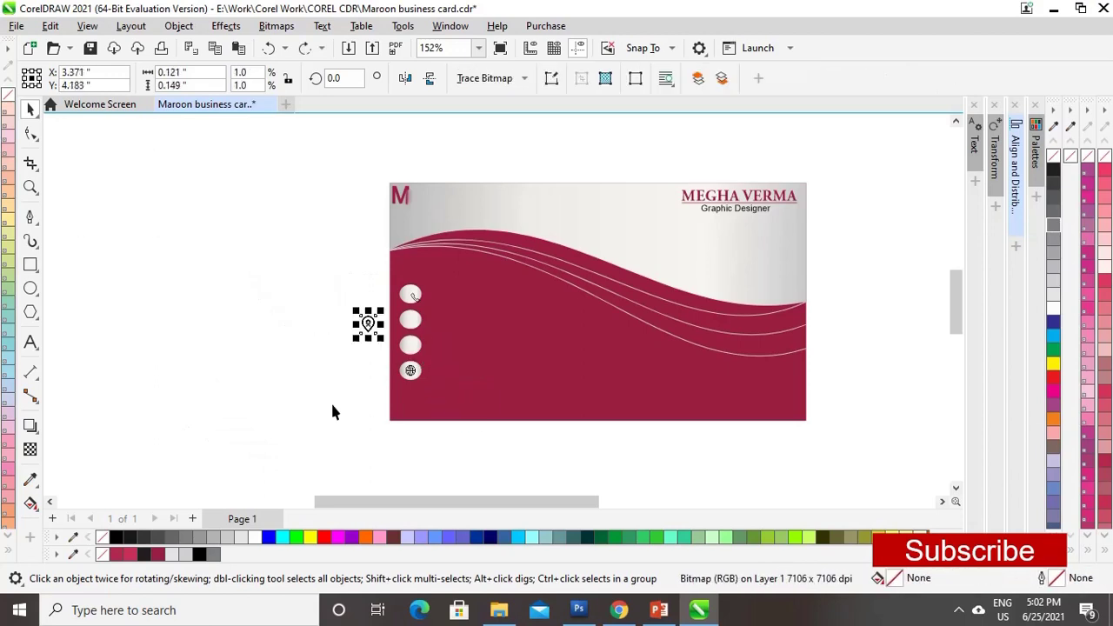
drag(377, 326, 445, 319)
- Zoom in and centre the pin and envelope icons in the second and third circles
key(z)
drag(397, 281, 518, 409)
click(503, 316)
key(space)
drag(472, 243, 464, 353)
drag(626, 241, 472, 269)
click(470, 136)
scroll(544, 218, up, 2)
click(481, 370)
drag(480, 366, 482, 369)
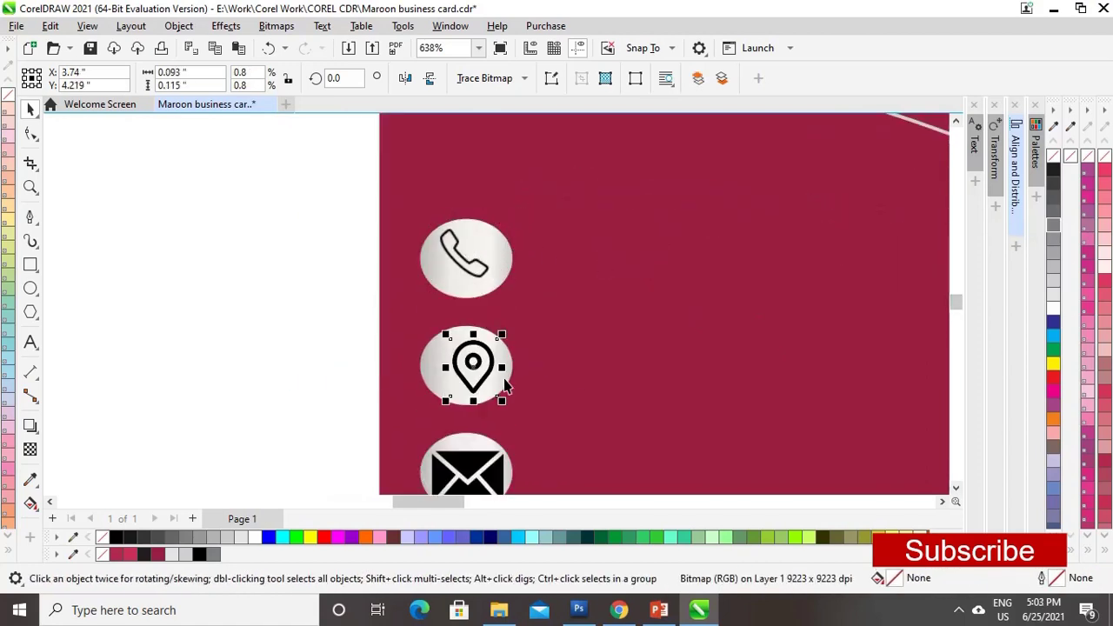
- Resize the envelope to fit its circle and fit the globe into the fourth circle
scroll(511, 357, down, 2)
click(489, 431)
drag(509, 449, 514, 444)
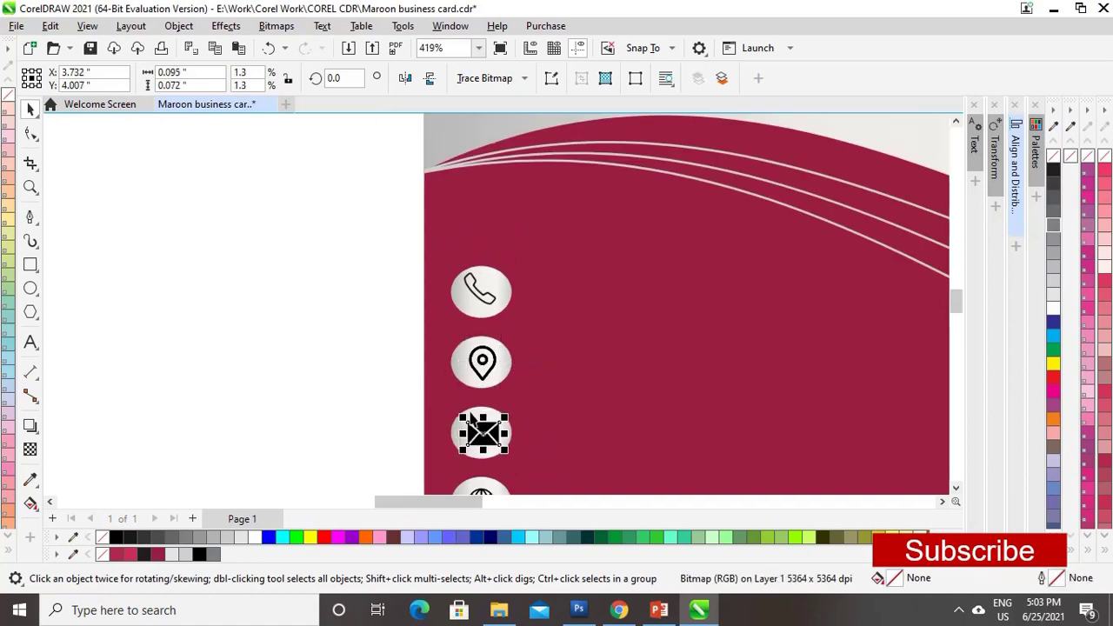
scroll(513, 418, down, 1)
click(514, 391)
drag(514, 390, 493, 454)
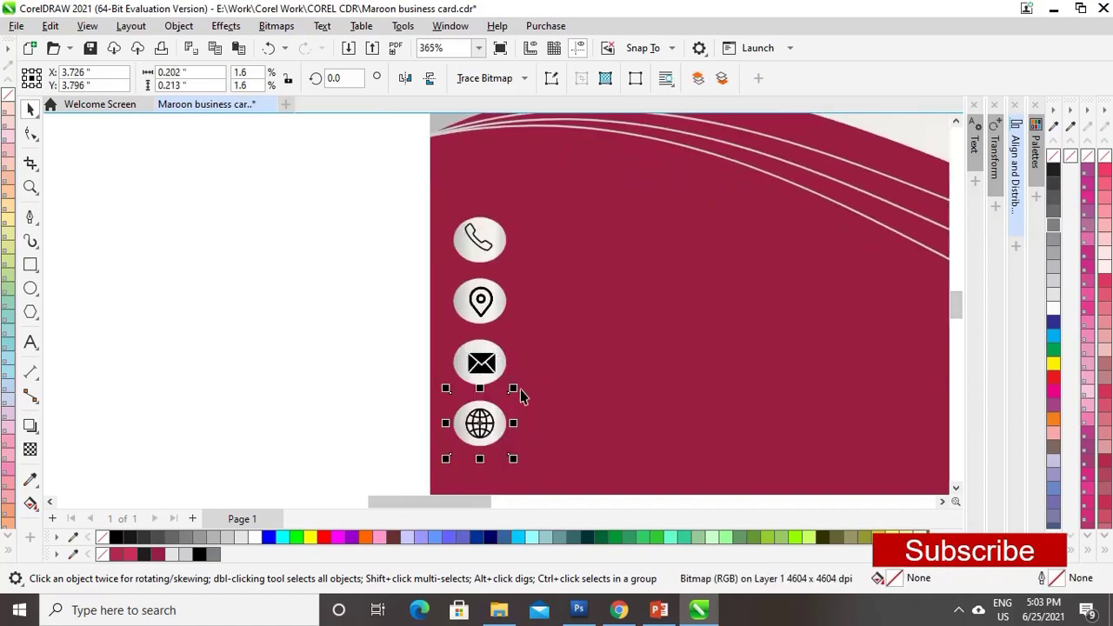
key(Escape)
drag(377, 204, 565, 469)
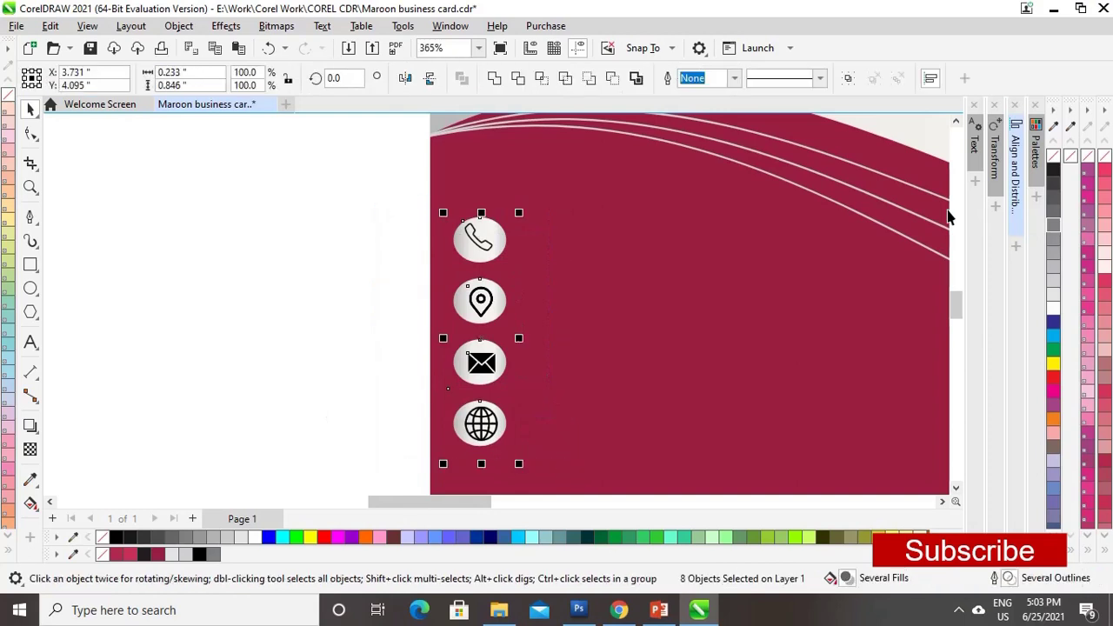
- Align Centers Horizontally on all icons and circles, then zoom out to the whole card
click(931, 80)
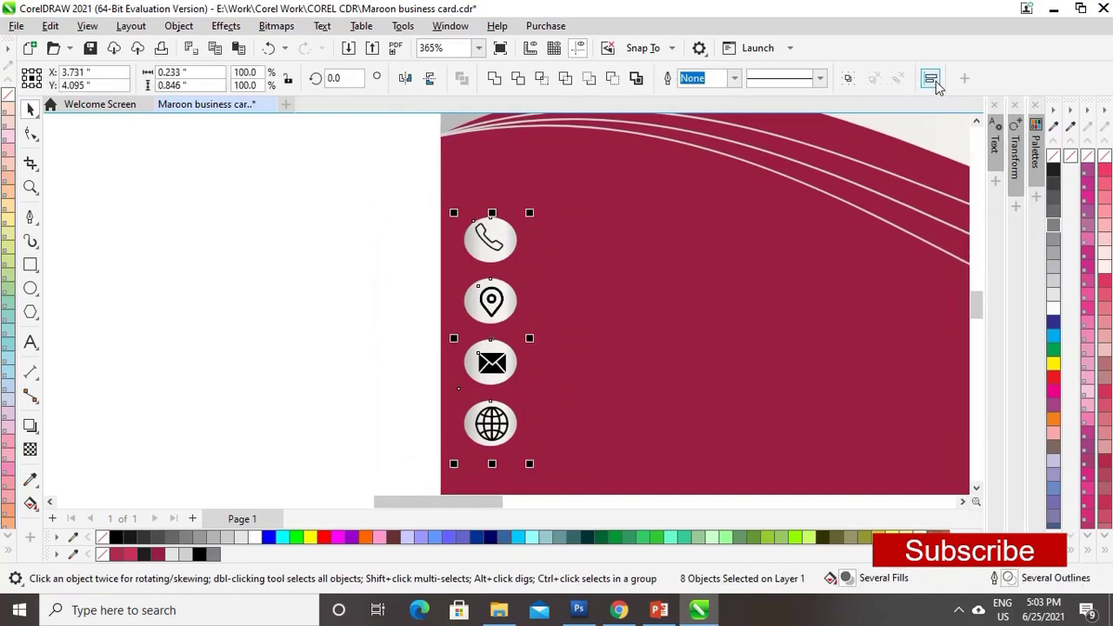
click(933, 81)
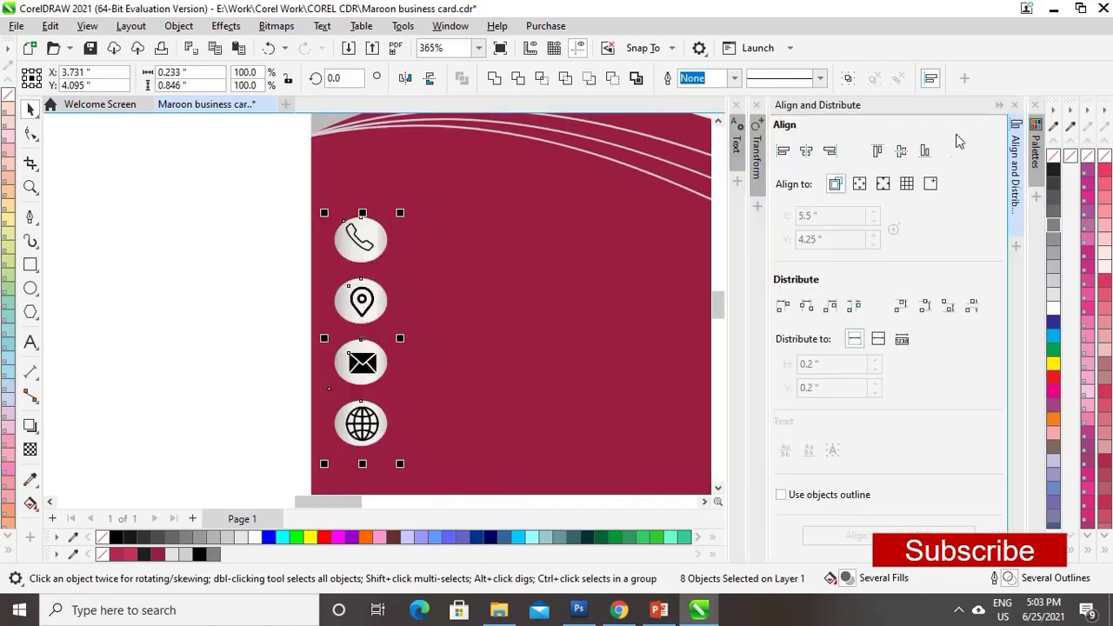
click(807, 152)
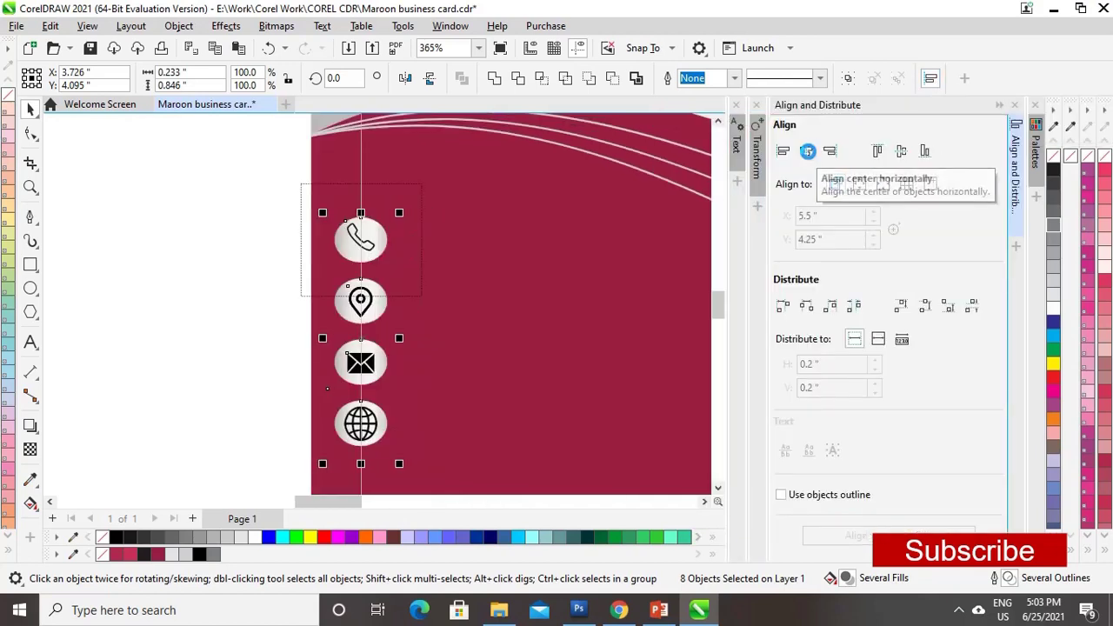
click(214, 356)
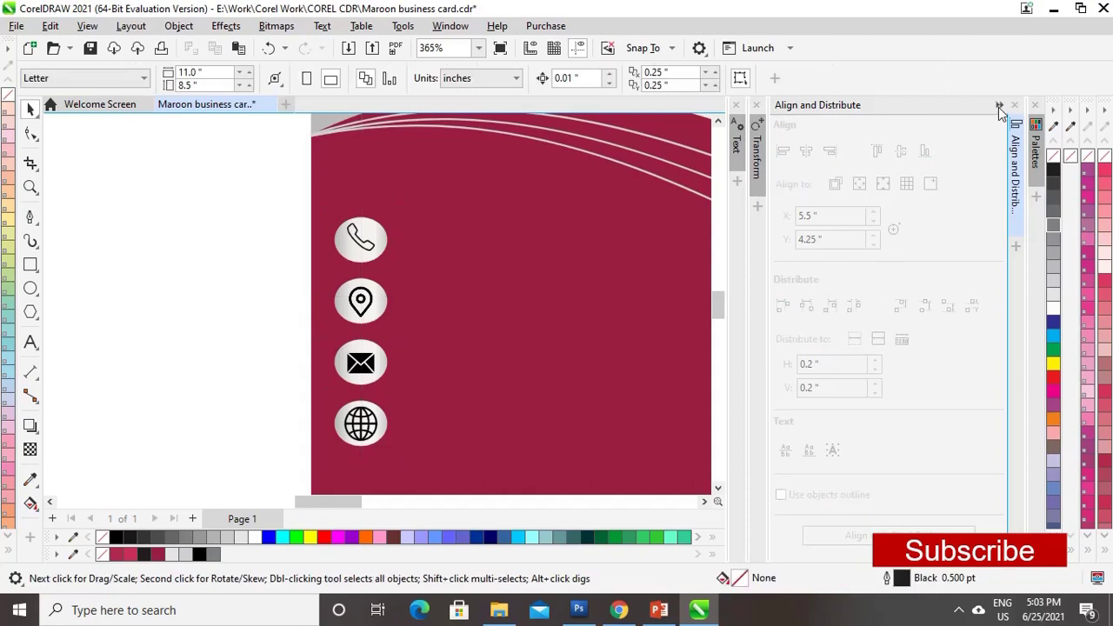
click(999, 106)
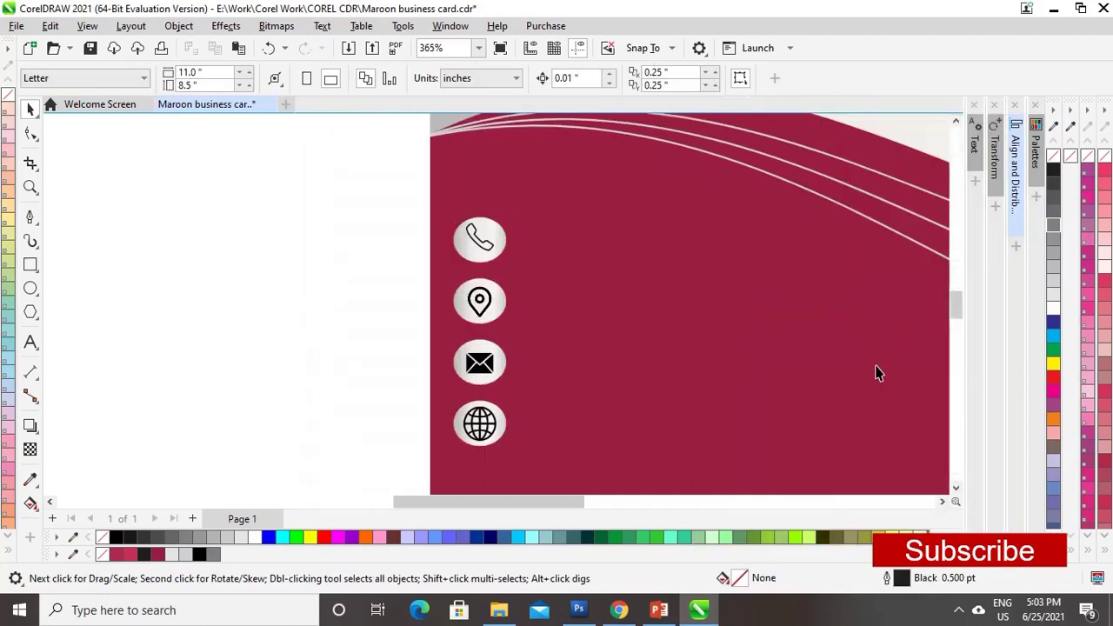
key(F4)
key(F8)
- Type the phone number beside the phone icon and colour it 20% Black
click(268, 299)
text(9165******)
key(Escape)
key(space)
drag(553, 254, 391, 280)
click(171, 554)
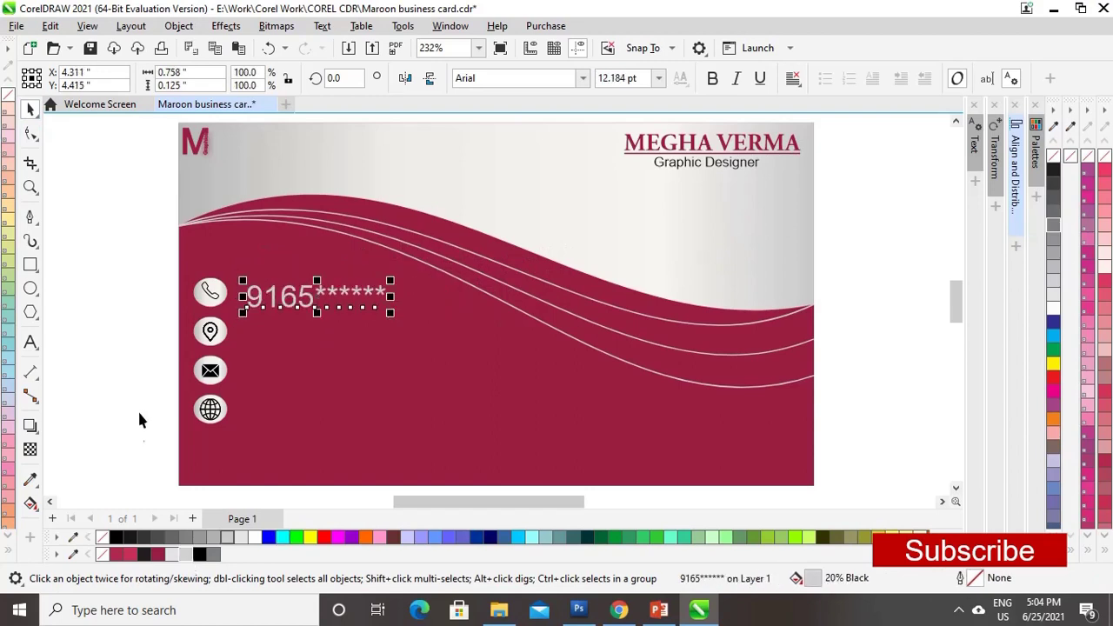
key(F8)
- Add the postal address next to the location-pin icon and size it to fit
click(260, 340)
text(ABC MODEL)
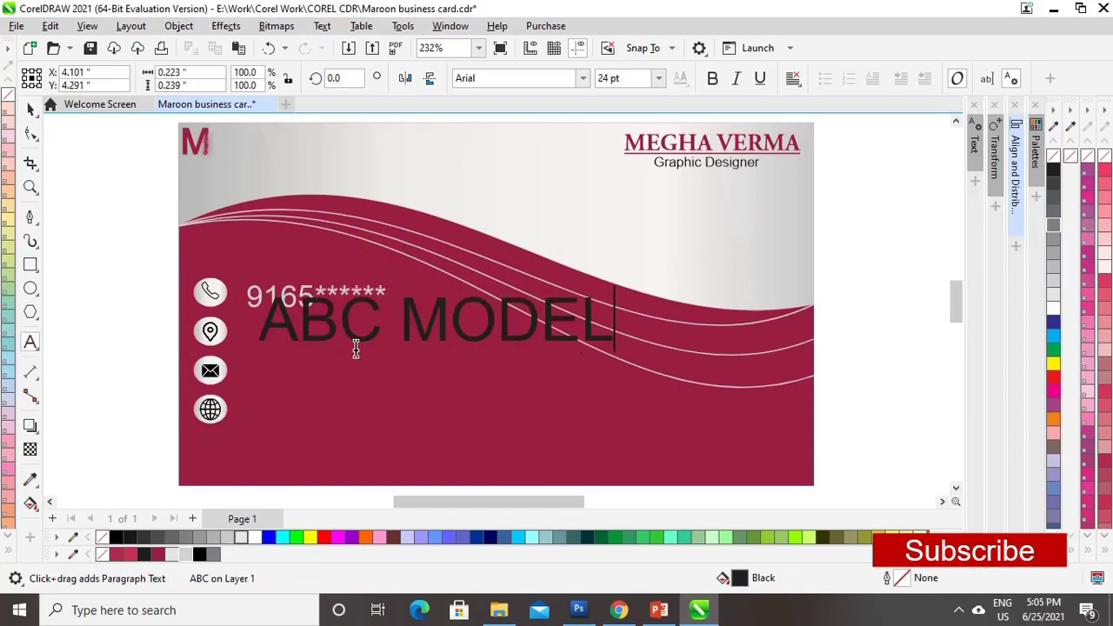
text( TOWN N.D- 110075)
key(ctrl+space)
drag(944, 294, 174, 335)
scroll(542, 431, left, 3)
drag(401, 333, 337, 332)
- Add the e-mail address beside the envelope icon and scale it down
key(F8)
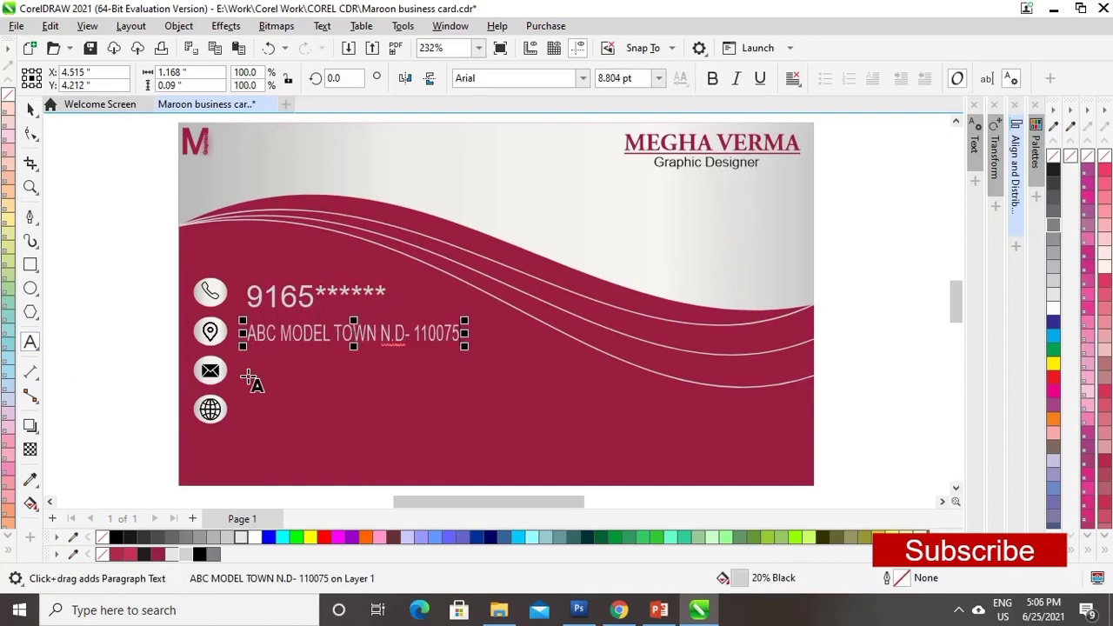
click(249, 377)
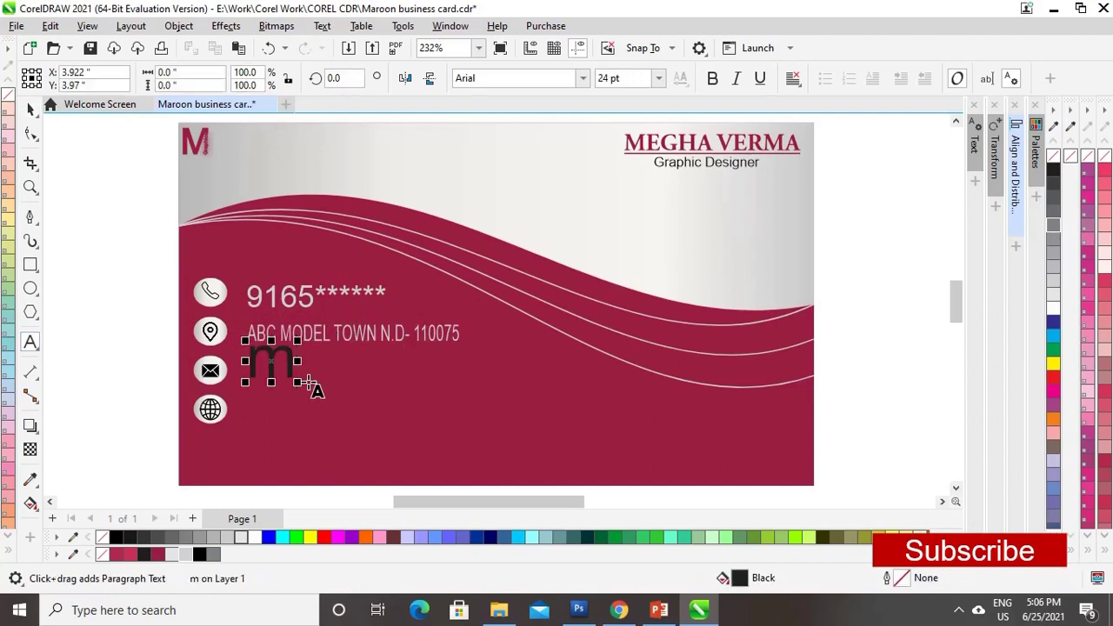
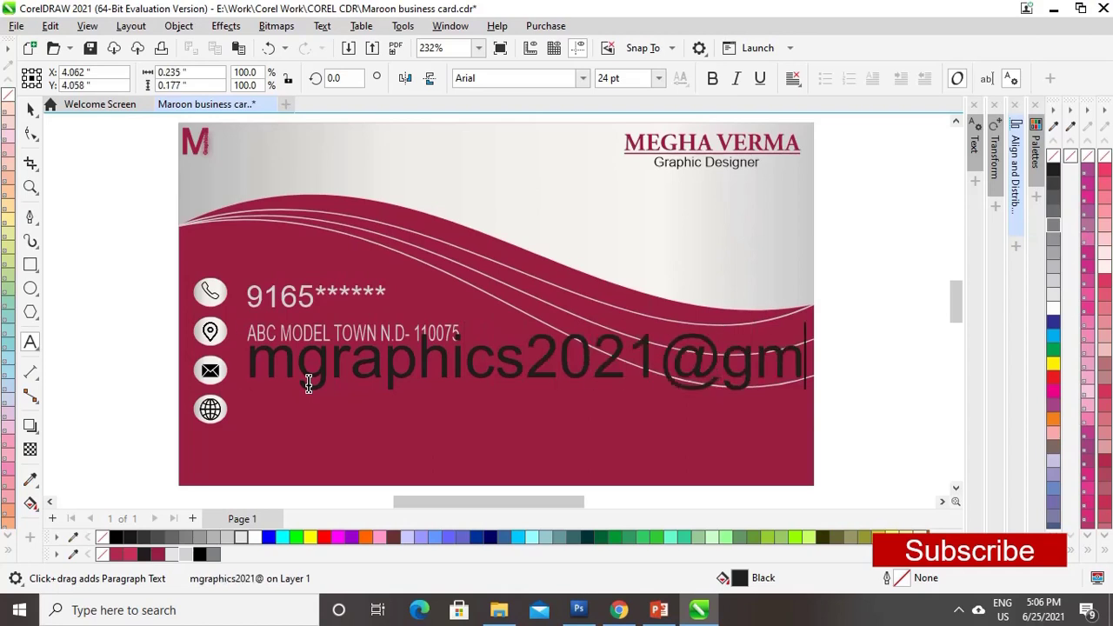
key(ctrl+space)
drag(934, 326, 432, 368)
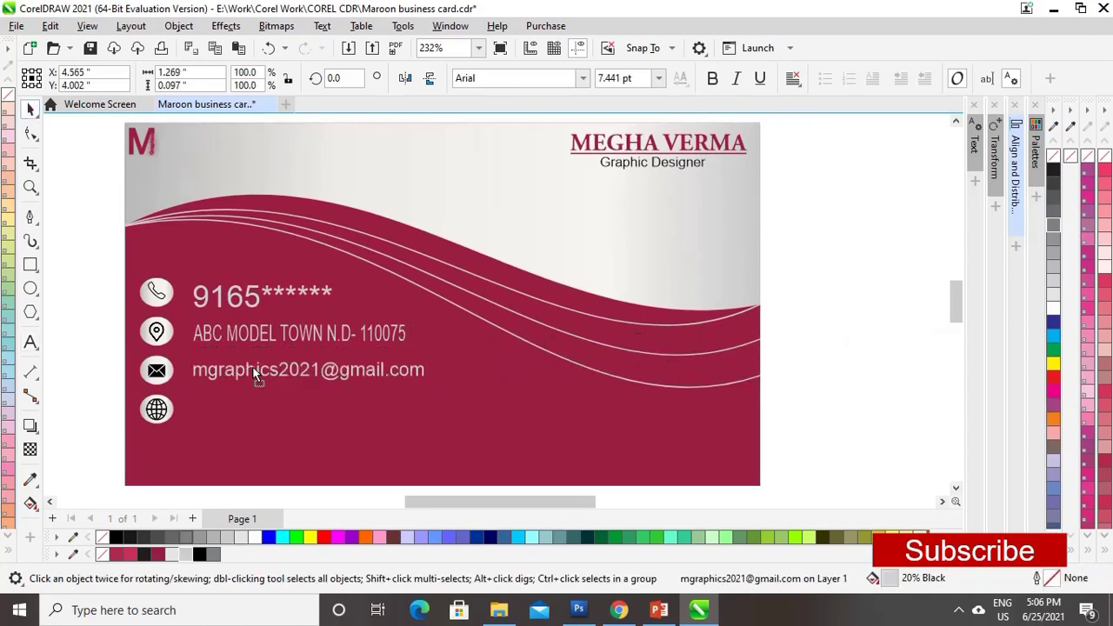